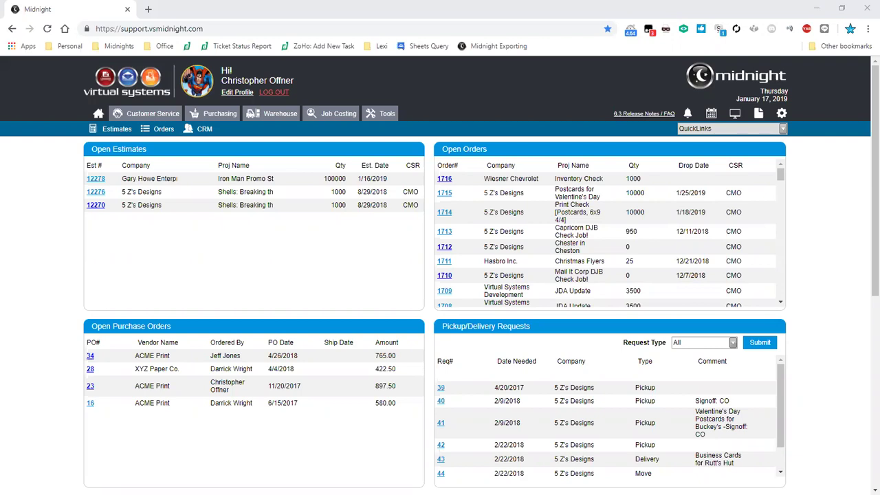
- Open the Company Settings in Global Settings and examine the report logo, system logo and their image guidelines
left_click(830, 161)
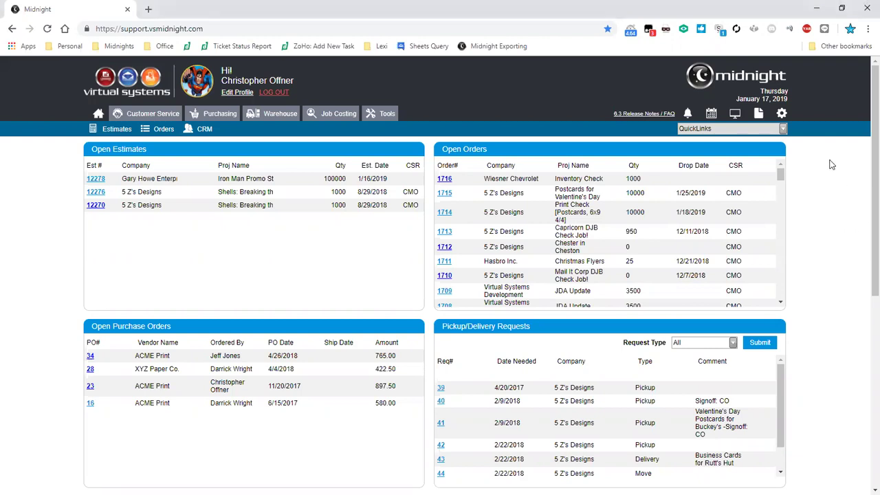
left_click(783, 118)
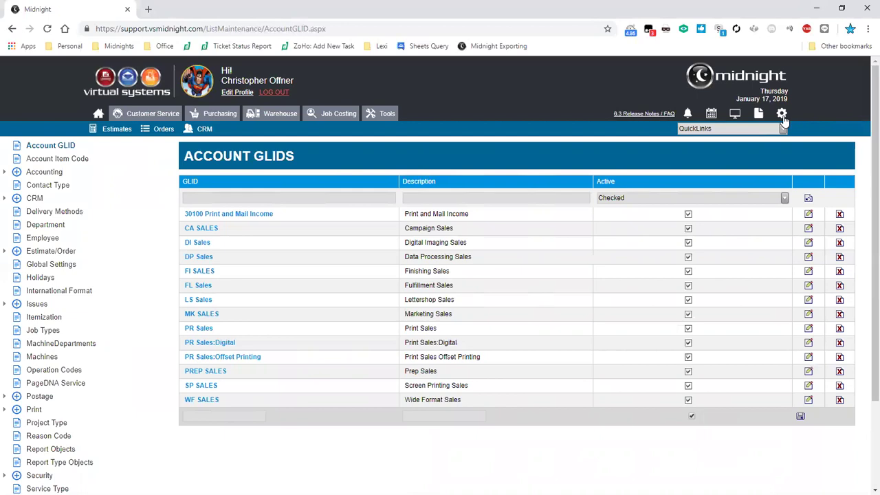
left_click(62, 268)
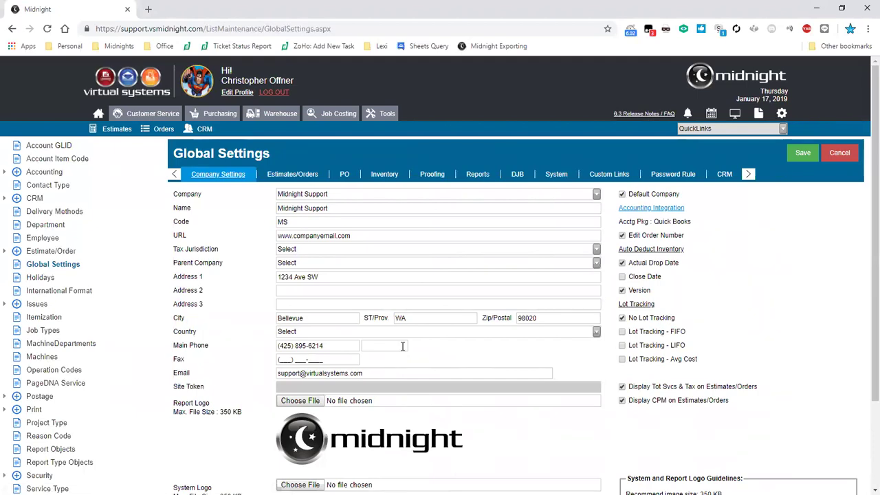
key("ctrl+a")
key("End")
scroll(402, 346, "down", 1)
scroll(402, 346, "down", 3)
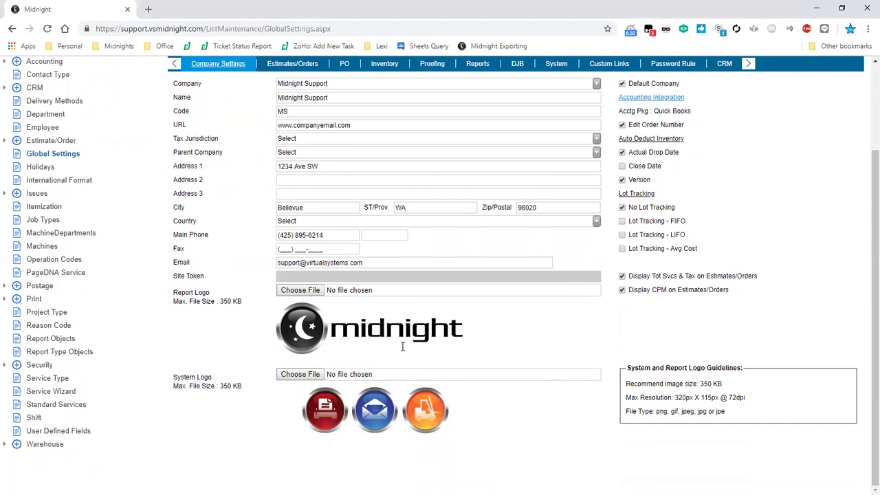
left_click_drag(625, 397, 672, 397)
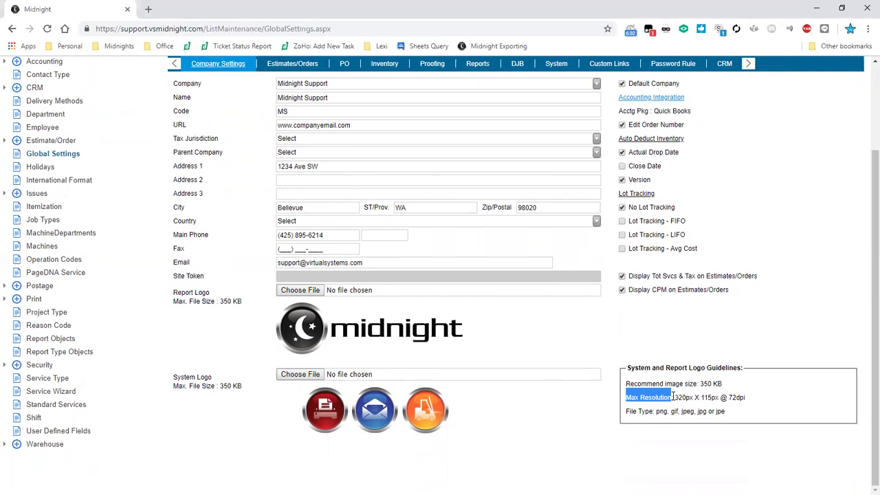
left_click(672, 396)
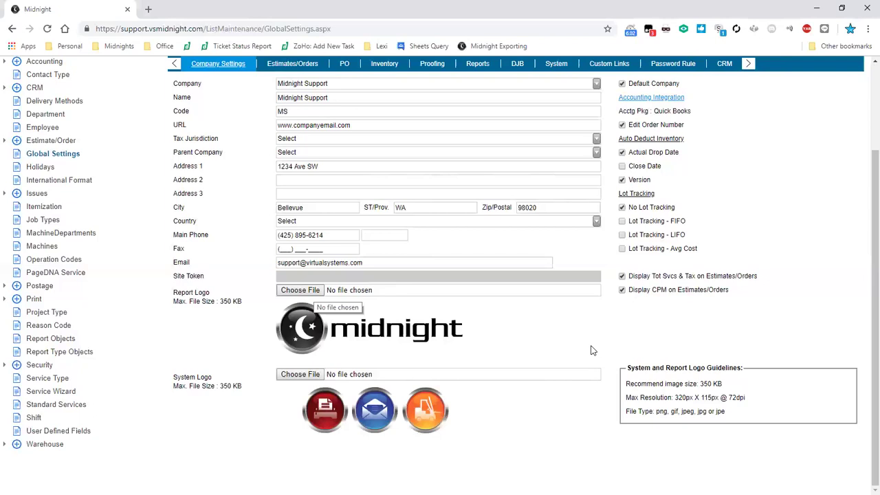
- Examine the Default BCC and Default Email Signature in the Reports section of Global Settings
scroll(590, 350, "up", 3)
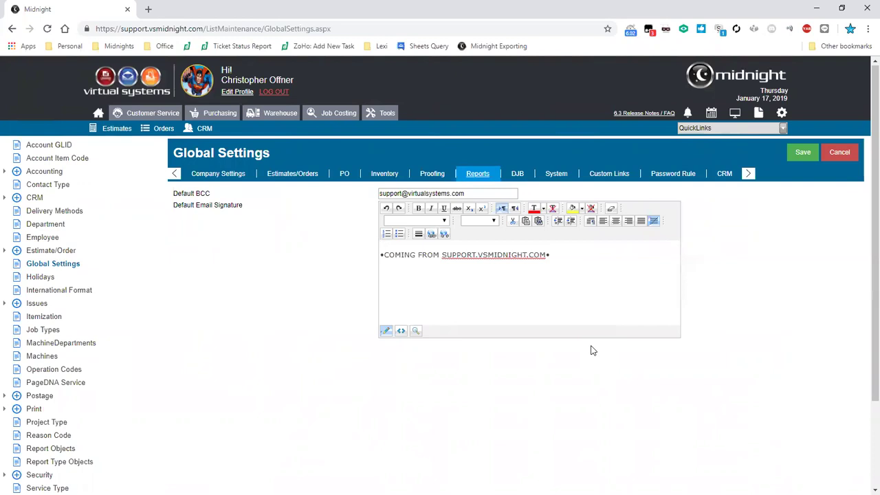
mouse_move(210, 194)
left_mouse_down()
mouse_move(190, 194)
mouse_move(181, 205)
mouse_move(200, 205)
left_mouse_up()
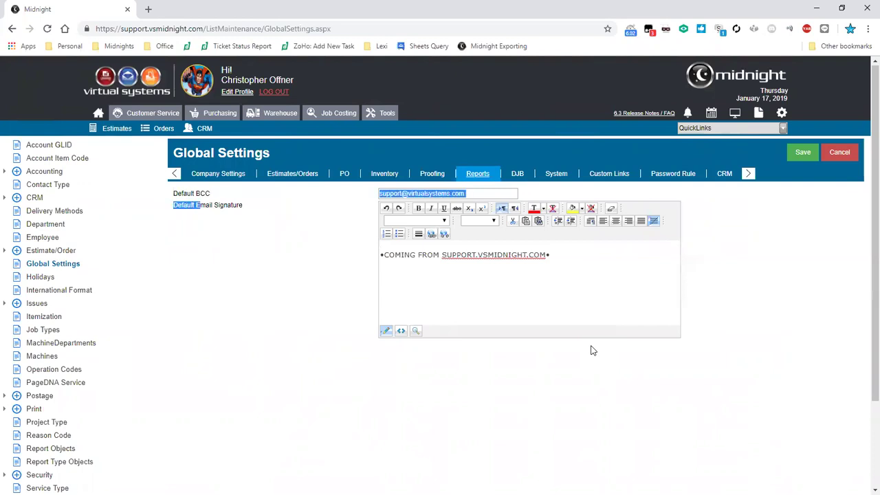
left_click(460, 194)
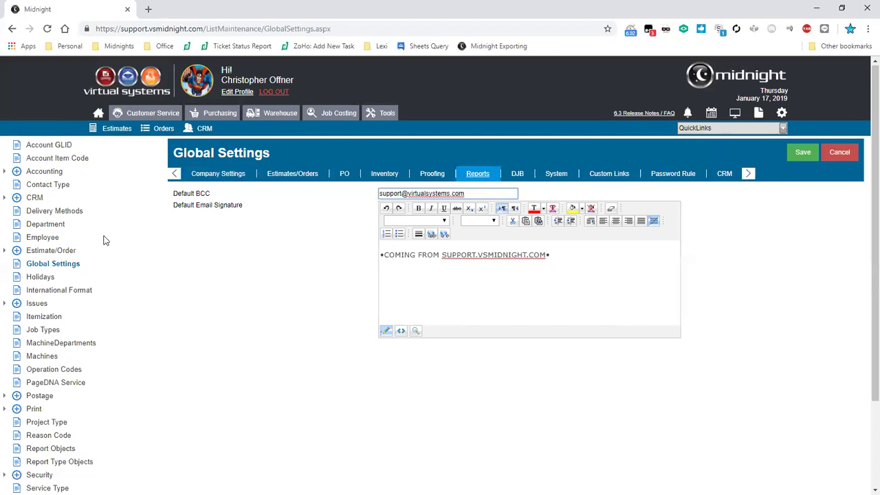
- Review the Report Type Objects list and view the report categories in Midnight Reports
scroll(105, 240, "down", 2)
left_click(80, 352)
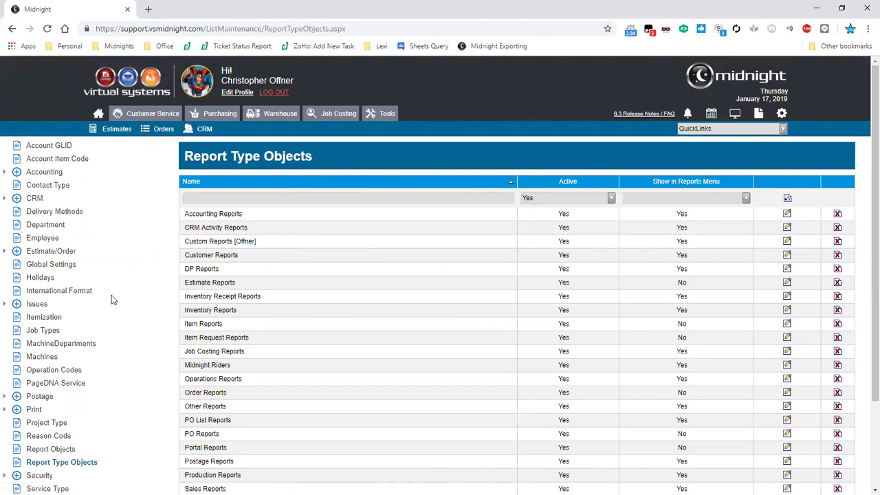
double_click(198, 394)
left_click(186, 392)
scroll(185, 392, "down", 3)
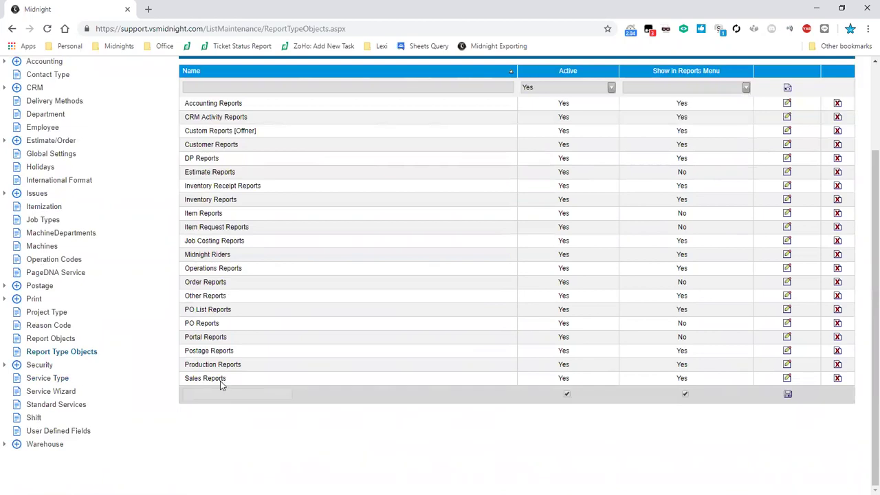
scroll(221, 385, "up", 3)
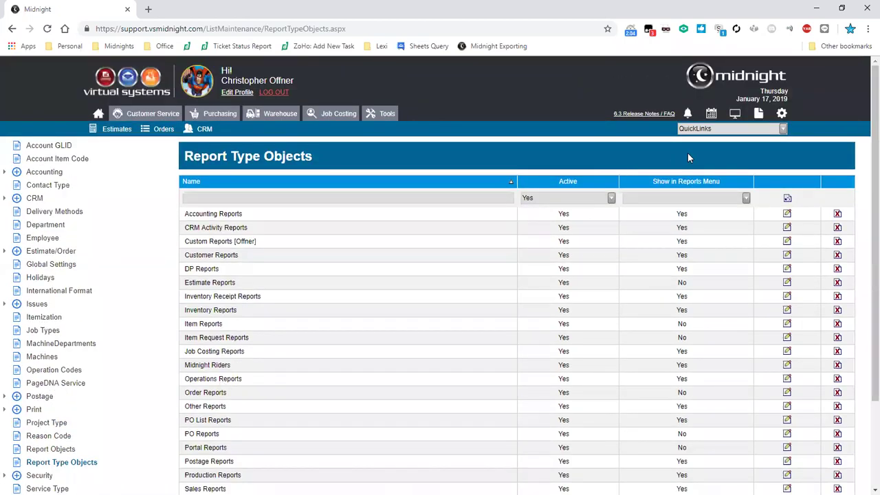
left_click(759, 114)
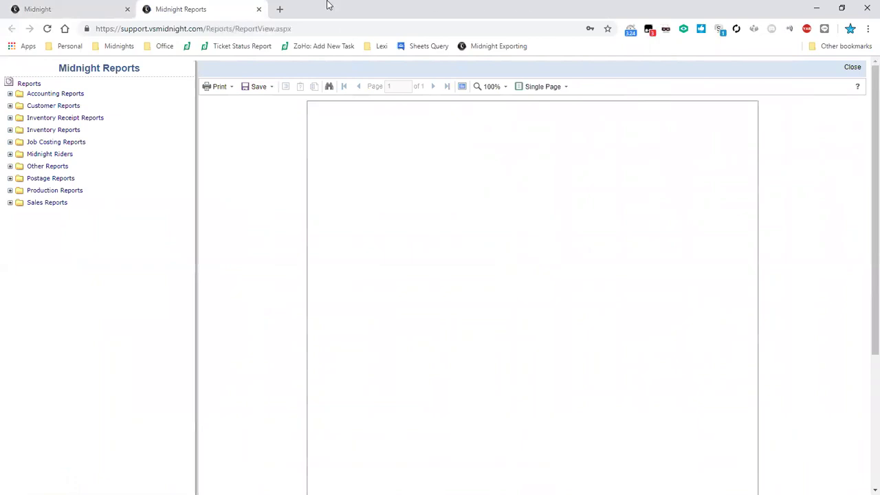
left_click(87, 8)
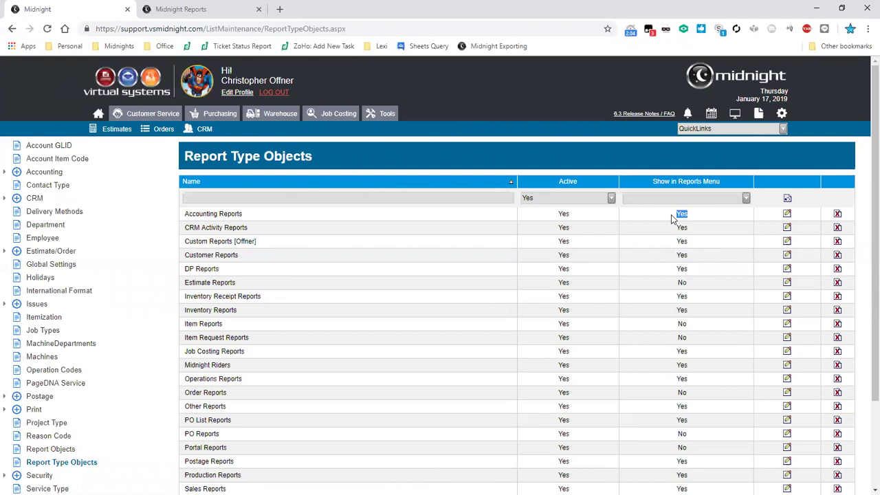
- Try toggling the Show in Reports Menu option for the Accounting Reports type
left_click(787, 214)
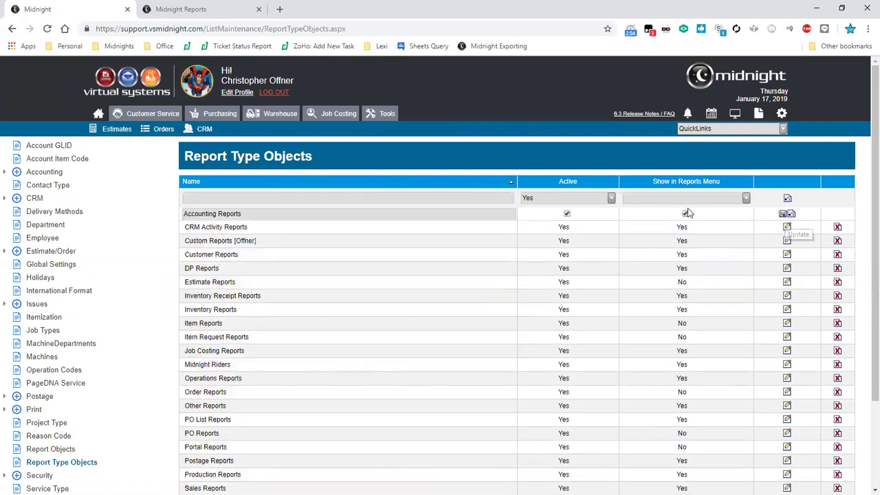
left_click(686, 215)
left_click(786, 216)
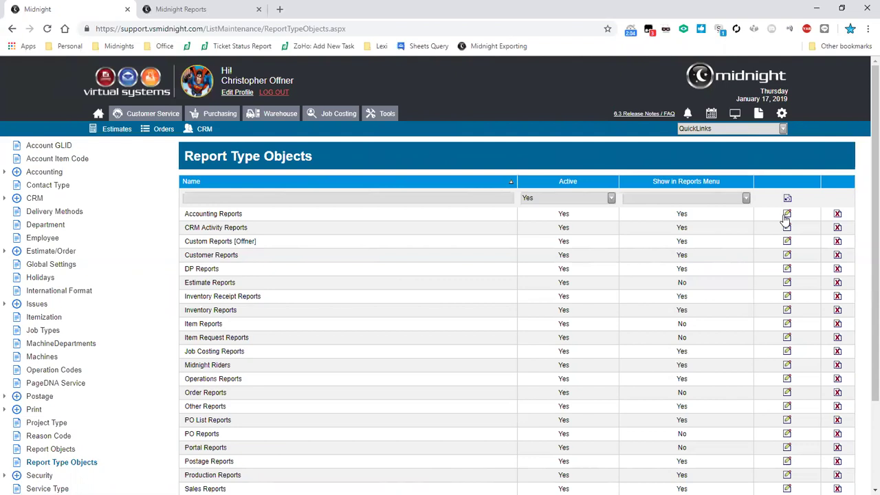
- Compare the Show in Reports Menu values of the report types with the categories listed in Midnight Reports
left_click_drag(690, 259, 673, 262)
left_click_drag(690, 328, 668, 326)
left_click_drag(688, 397, 677, 394)
left_click(241, 9)
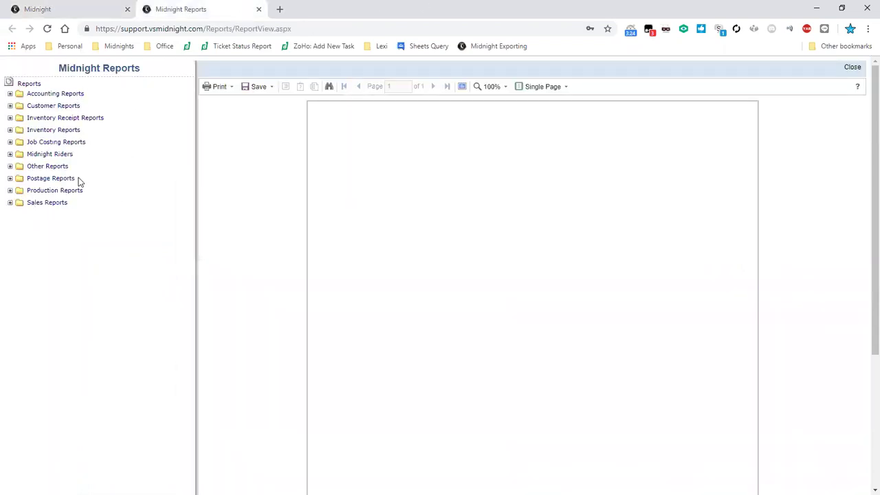
left_click(88, 10)
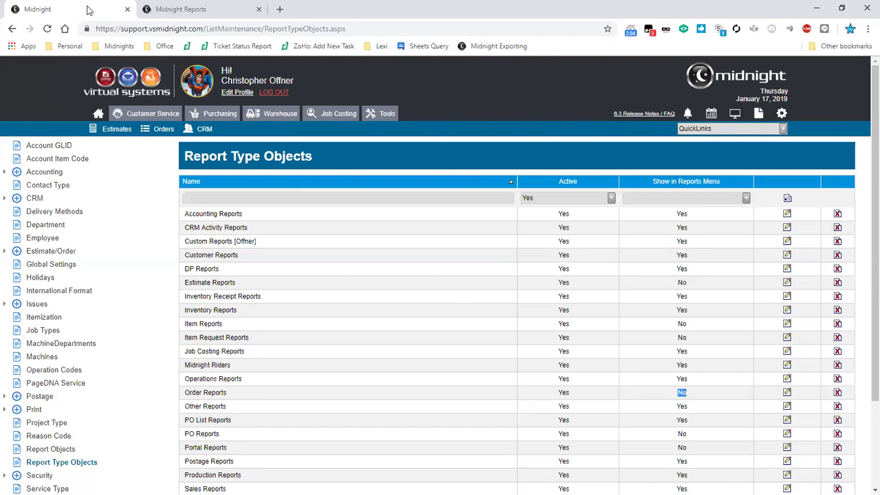
- Open ActiveJobDetail for editing in Report Objects, go through its editable fields and save the record
scroll(108, 280, "down", 2)
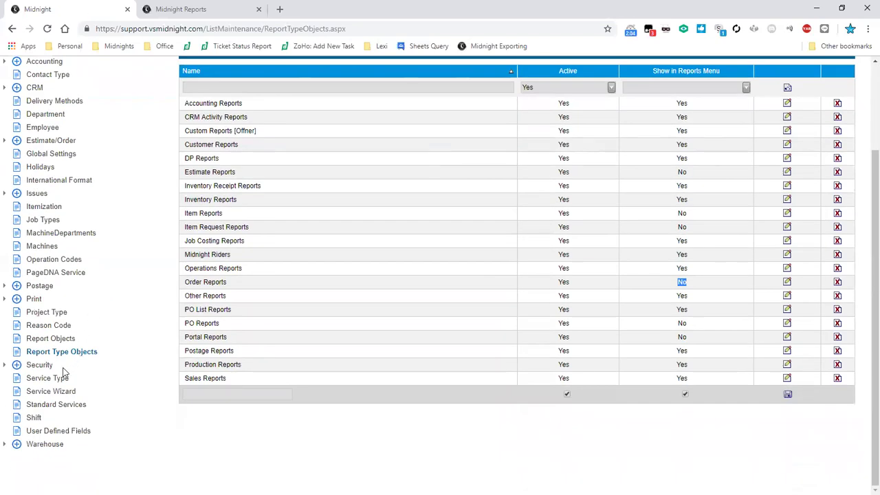
left_click(39, 341)
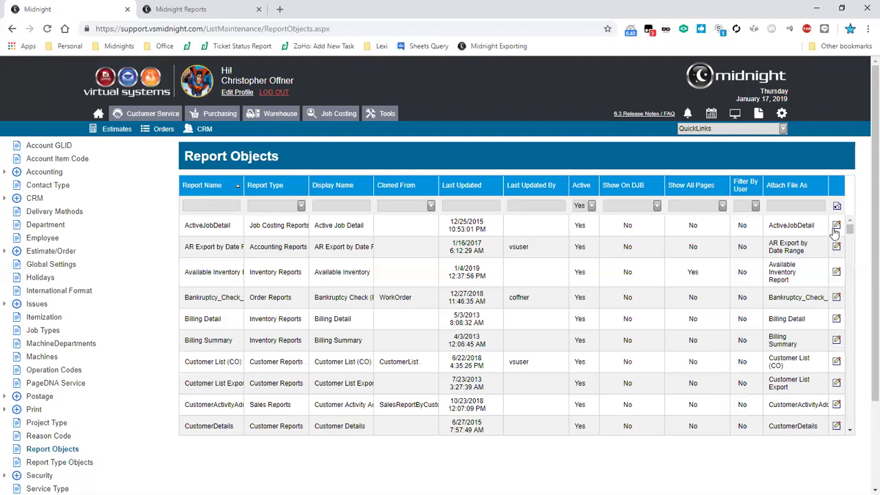
left_click(837, 225)
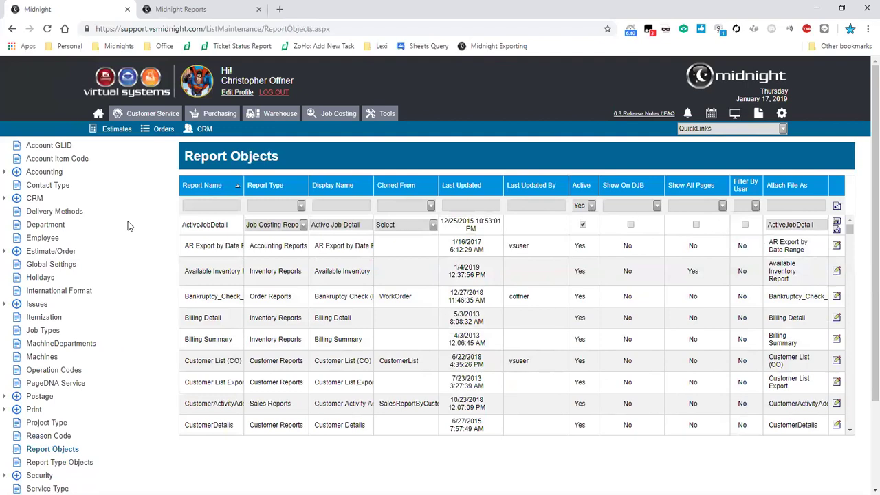
key("ctrl+a")
key("Tab")
key("Tab")
key("Tab")
key("Tab")
key("Tab")
left_click(839, 229)
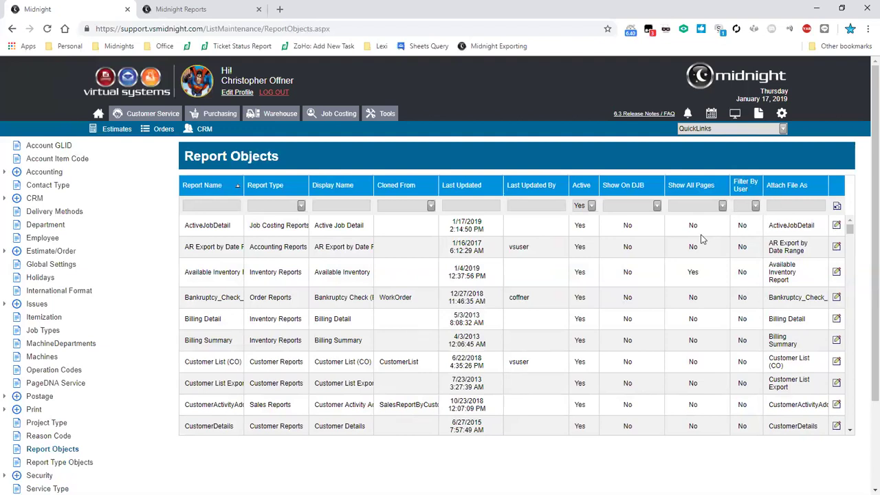
- Open the role rights setup under Security, select the Sales role and open its Role Reports Security settings
scroll(39, 410, "down", 3)
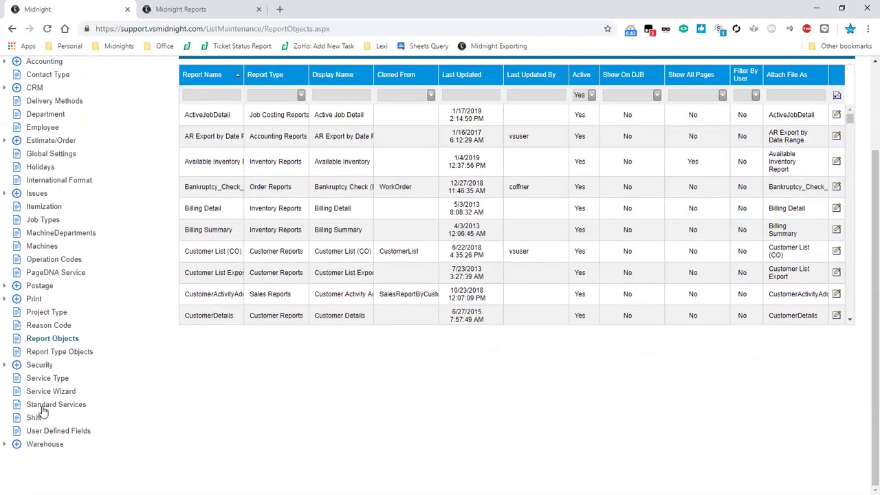
left_click(5, 365)
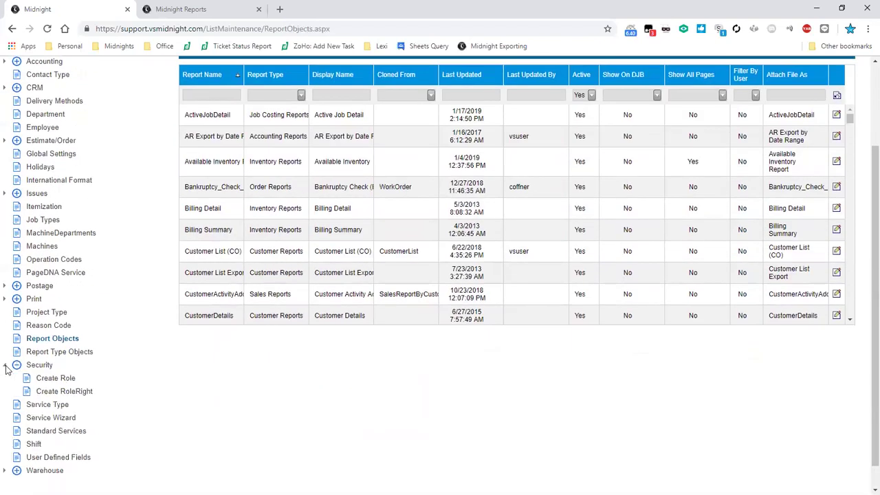
left_click(46, 397)
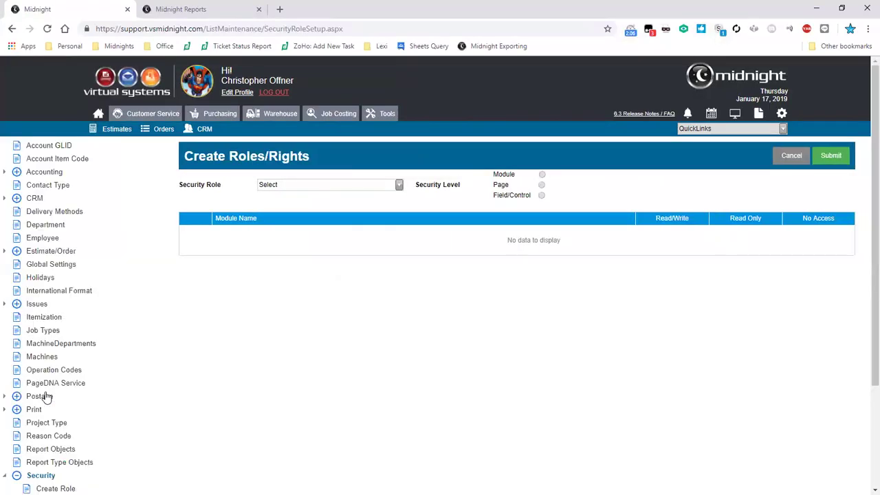
left_click(399, 185)
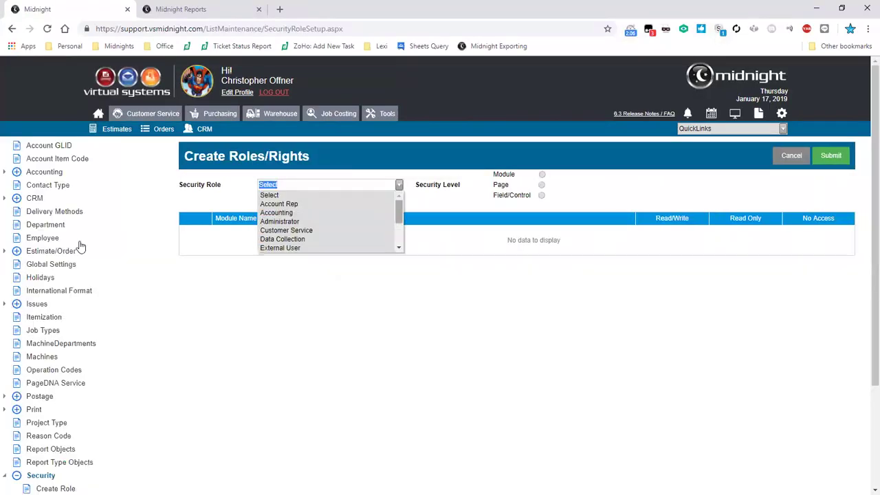
left_click_drag(399, 212, 400, 231)
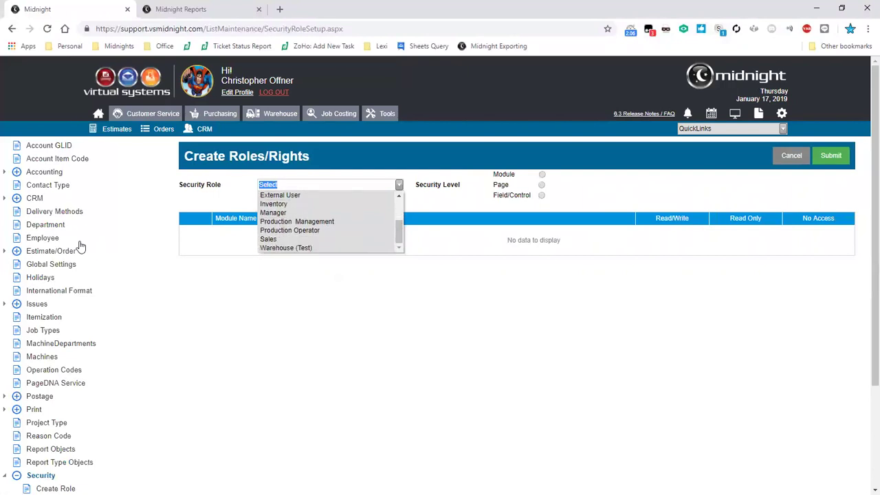
left_click(269, 238)
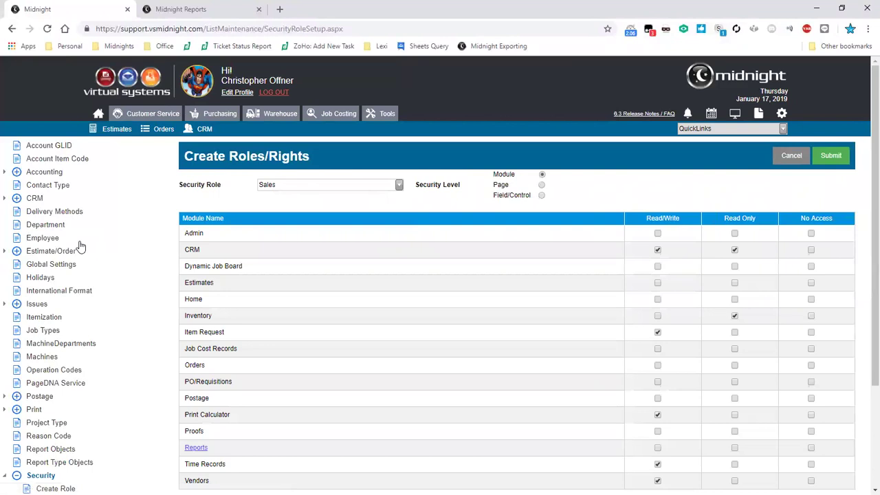
scroll(80, 247, "down", 2)
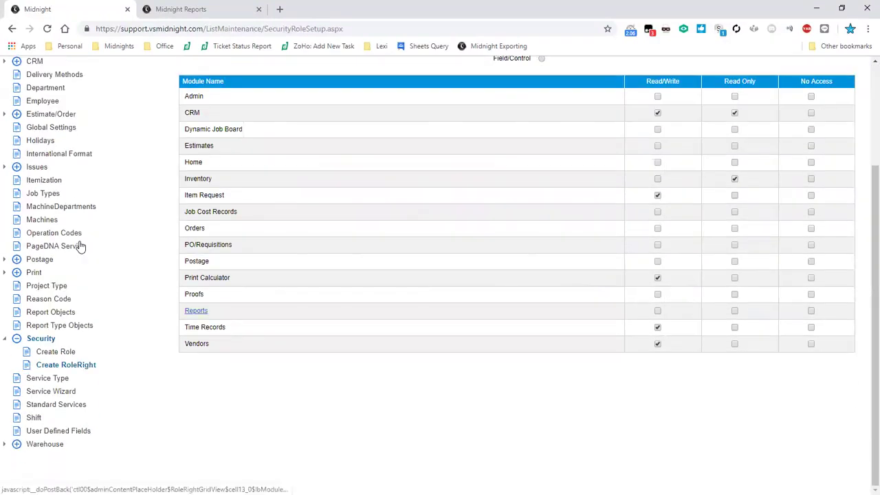
left_click(196, 310)
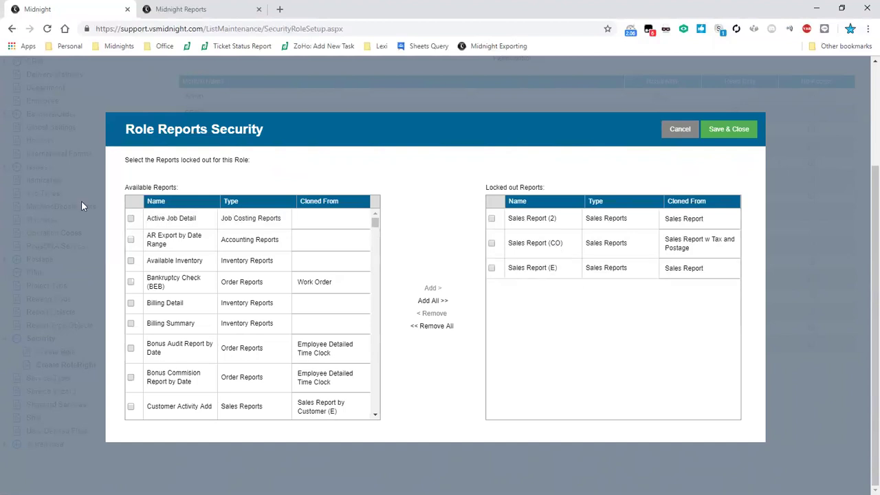
- Lock out Active Job Detail, AR Export by Date Range and Available Inventory for the Sales role, and unlock Sales Report (E)
left_click(131, 219)
left_click(131, 236)
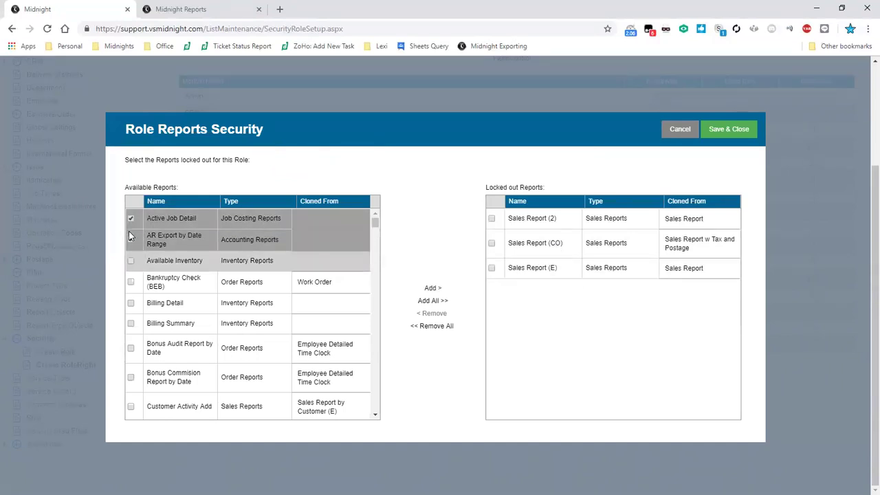
left_click(130, 260)
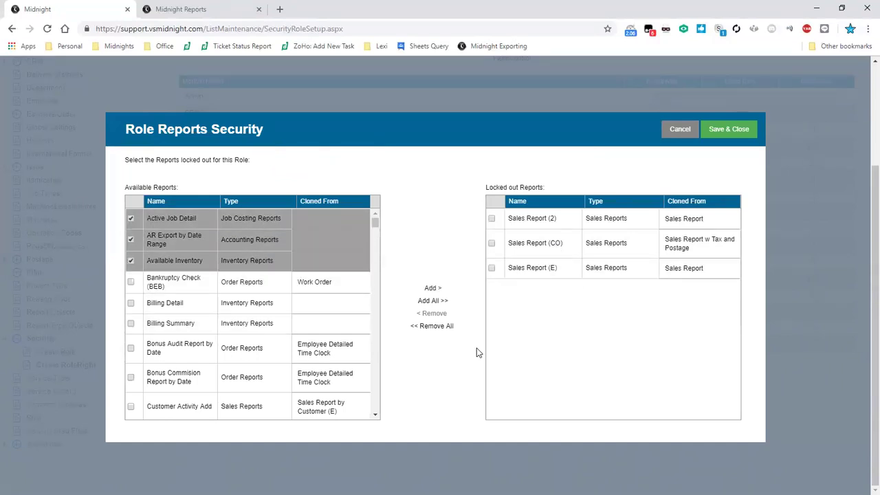
left_click(432, 289)
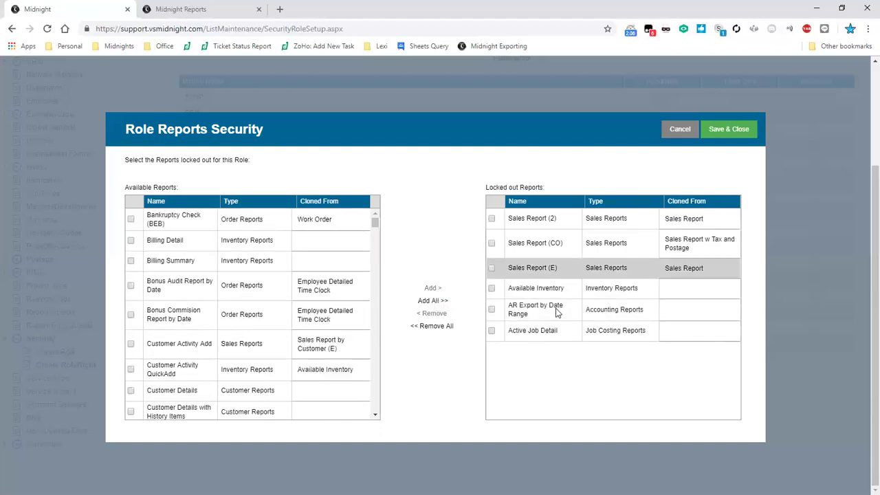
left_click(492, 268)
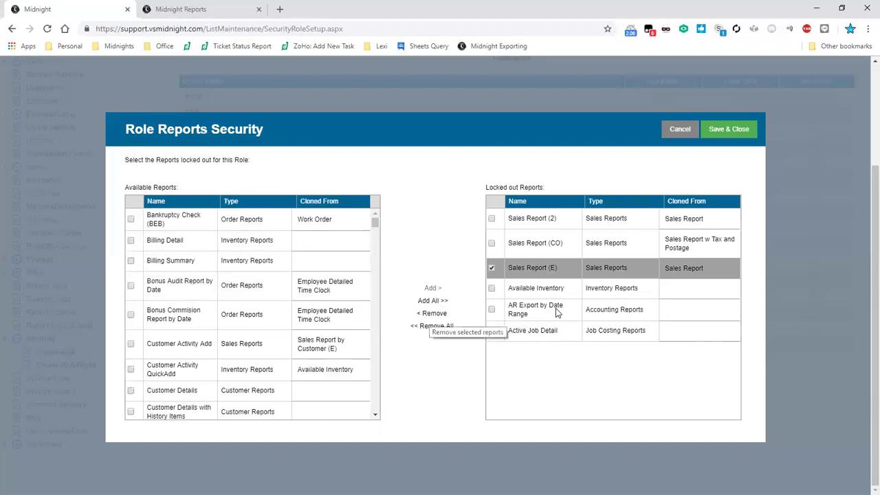
left_click(432, 313)
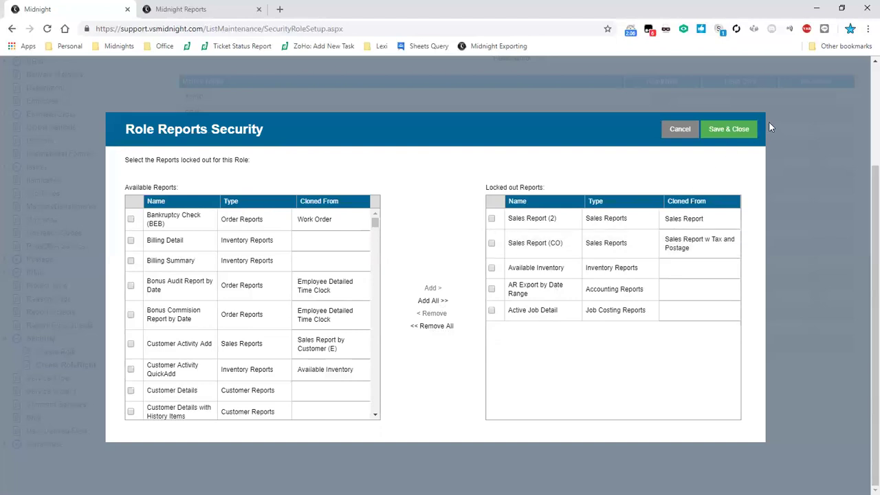
- Save the Sales role's locked-out reports list and close its Role Reports Security settings
left_click(731, 129)
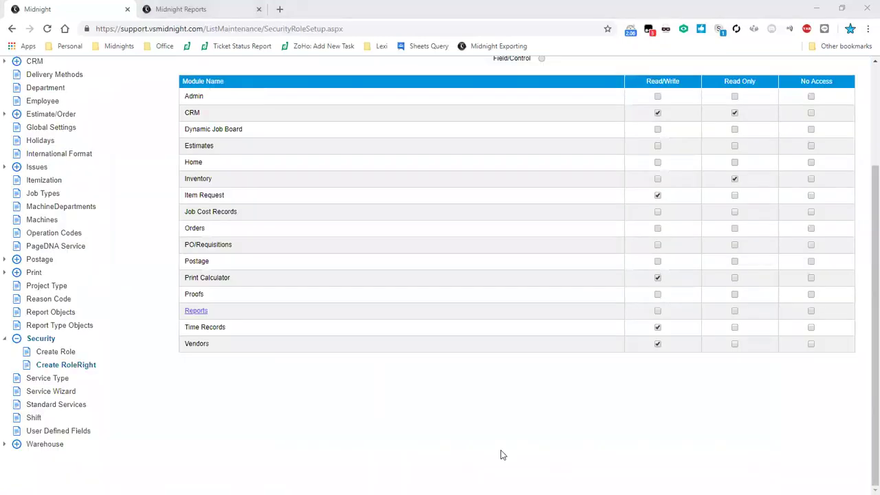
scroll(501, 454, "up", 2)
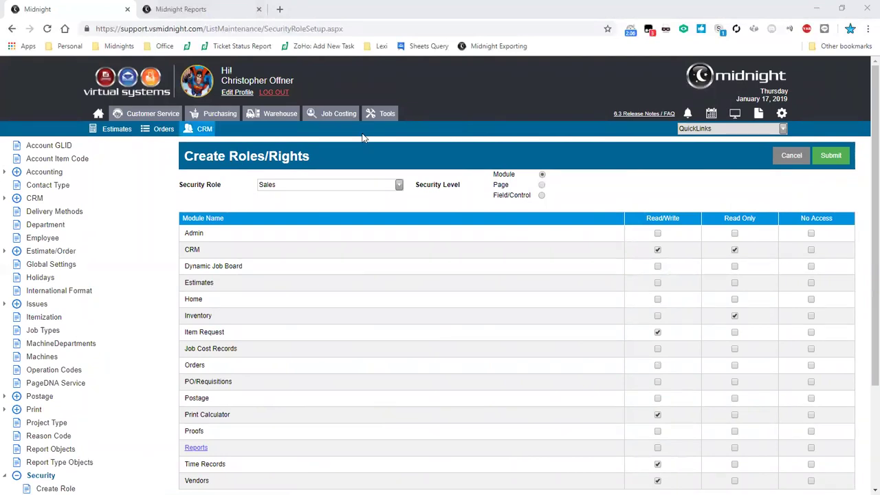
- Look through the Inventory Reports category in Midnight Reports and open a report from Customer Reports
left_click(168, 9)
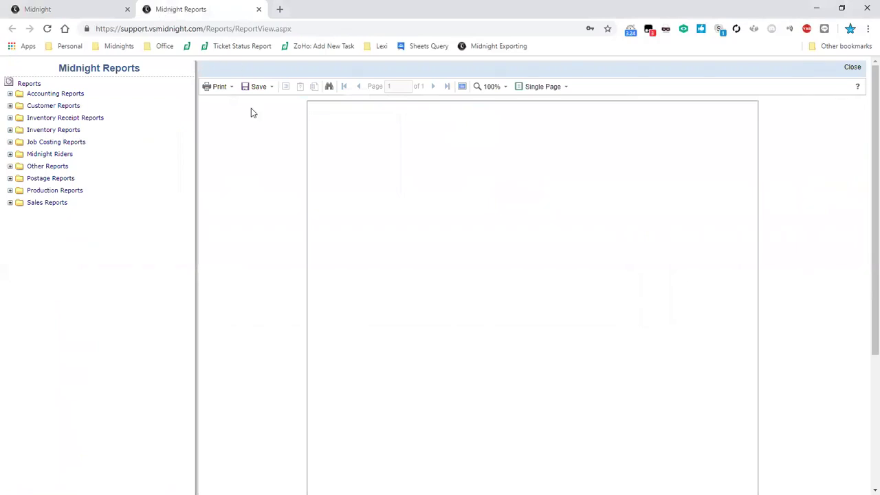
left_click(10, 130)
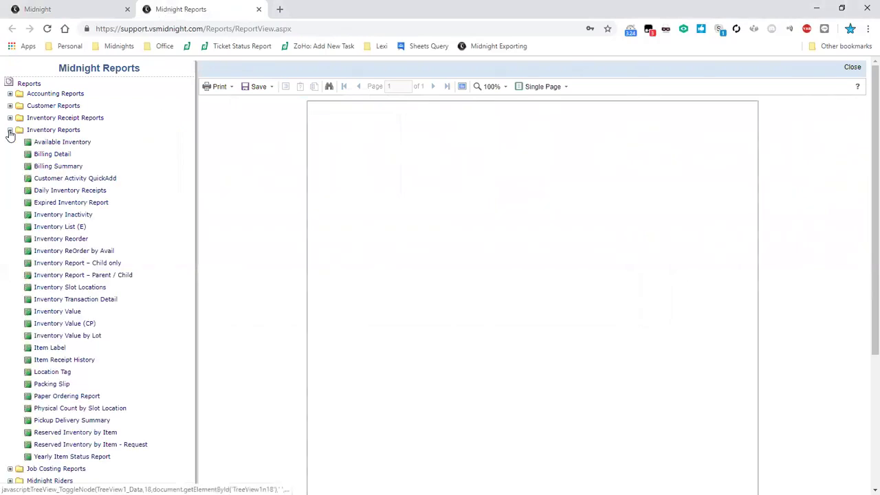
left_click(10, 130)
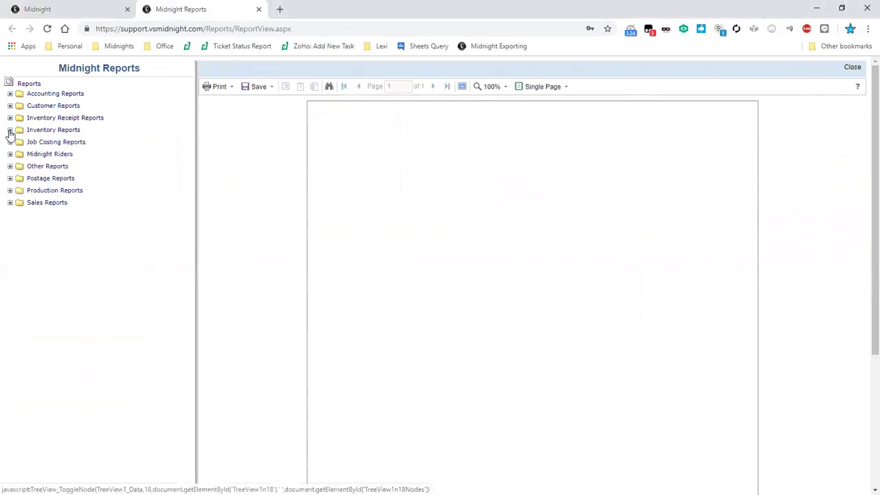
left_click(10, 105)
left_click(55, 153)
- Return to the main Midnight page and open the Core Support:Charity Foundation Supporter order from the order search
left_click(45, 7)
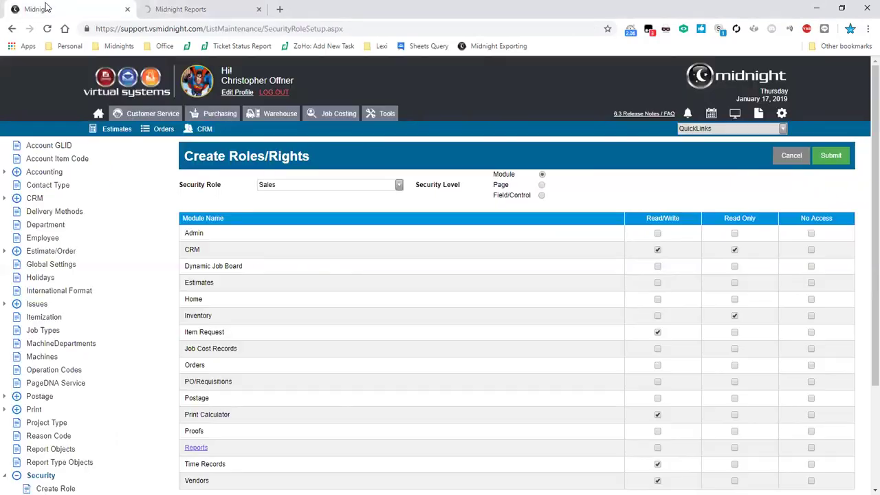
left_click(159, 130)
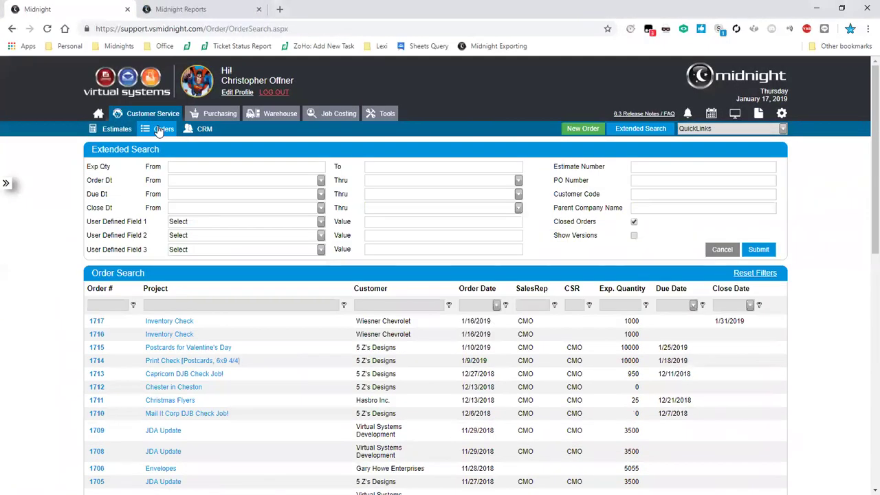
scroll(229, 430, "down", 4)
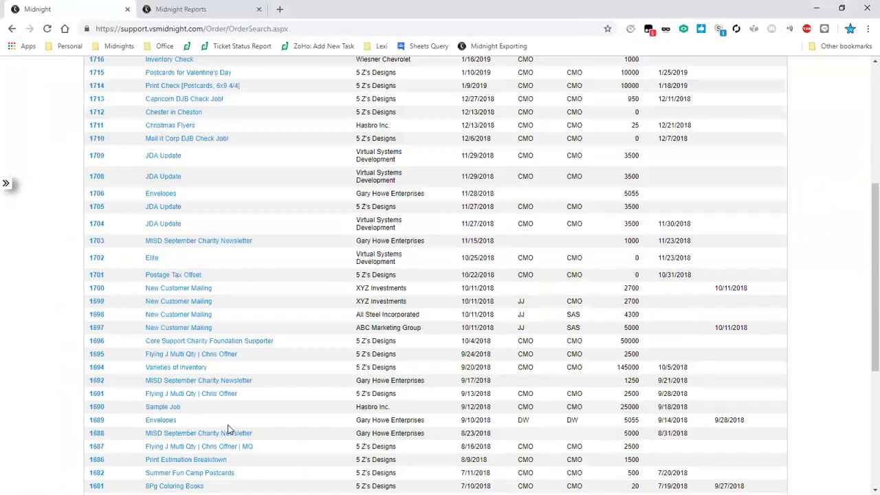
left_click(207, 370)
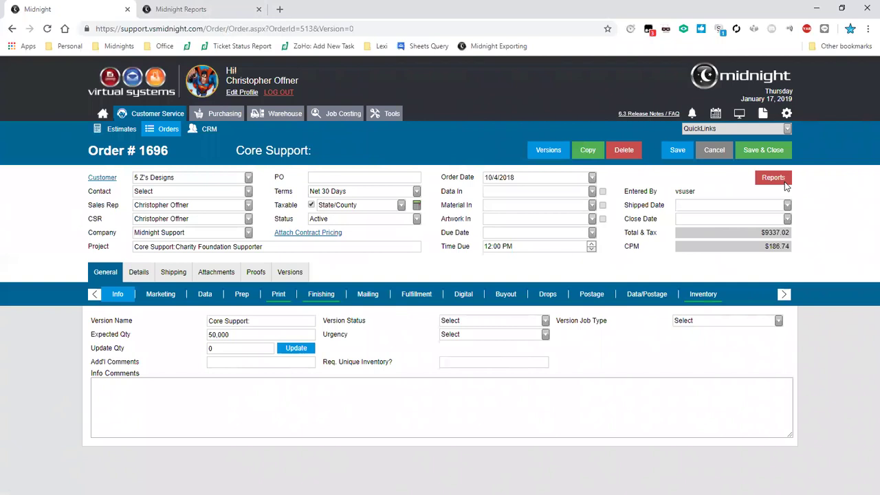
- Browse the order's available reports, preview Invoice Single Version QB and enlarge the report window
left_click(788, 181)
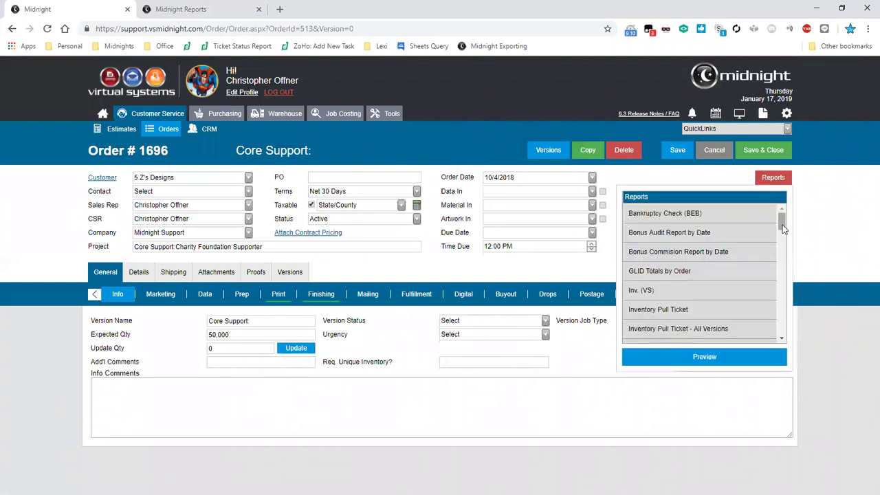
scroll(789, 237, "down", 2)
scroll(790, 241, "down", 3)
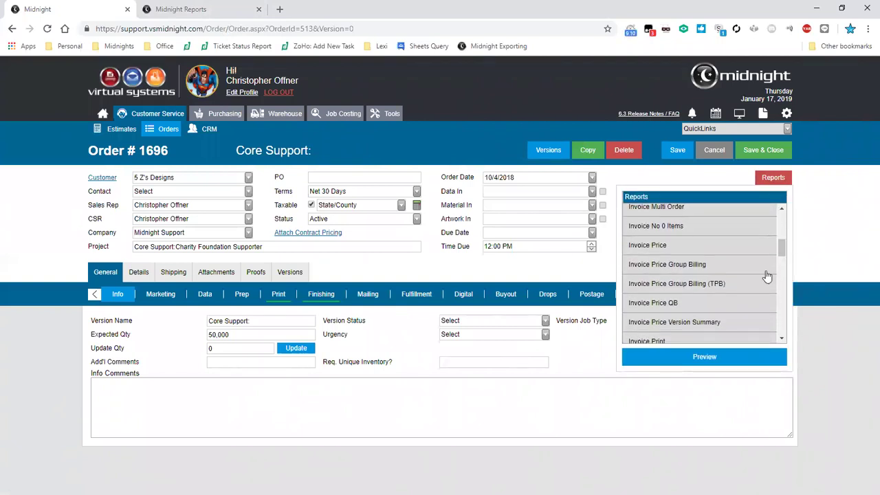
scroll(754, 290, "down", 3)
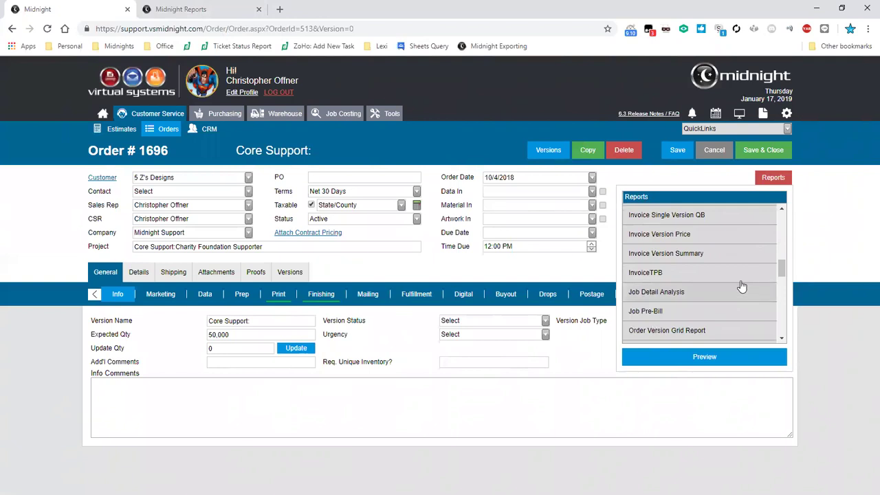
scroll(737, 282, "down", 3)
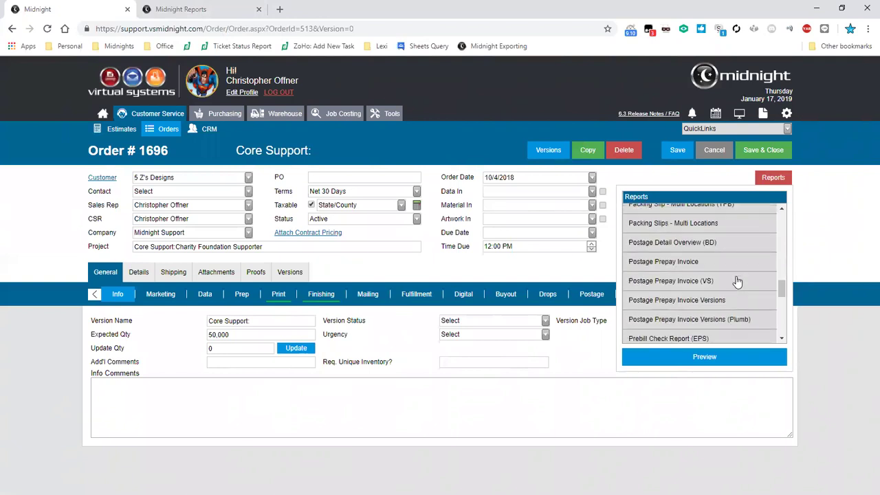
scroll(737, 282, "up", 4)
double_click(745, 270)
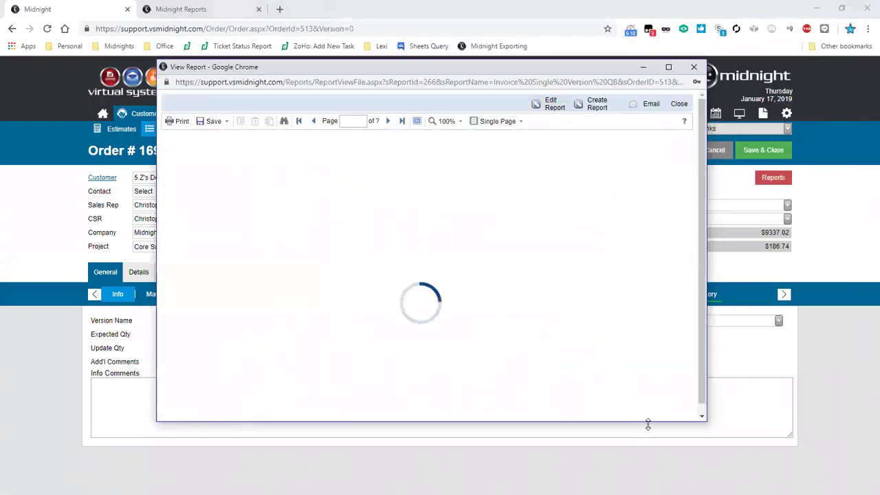
left_click_drag(647, 422, 680, 490)
left_click_drag(709, 452, 720, 452)
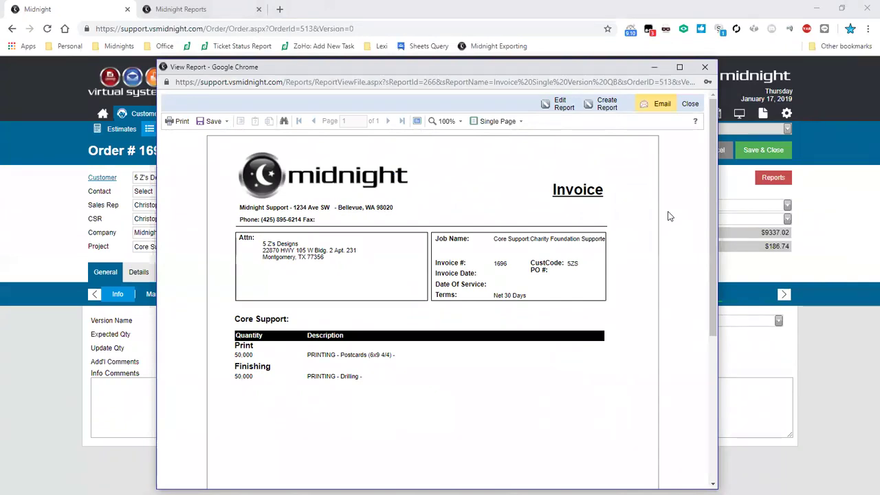
- Open the email form for the invoice report and review its To contact choices and Bcc field
left_click(662, 103)
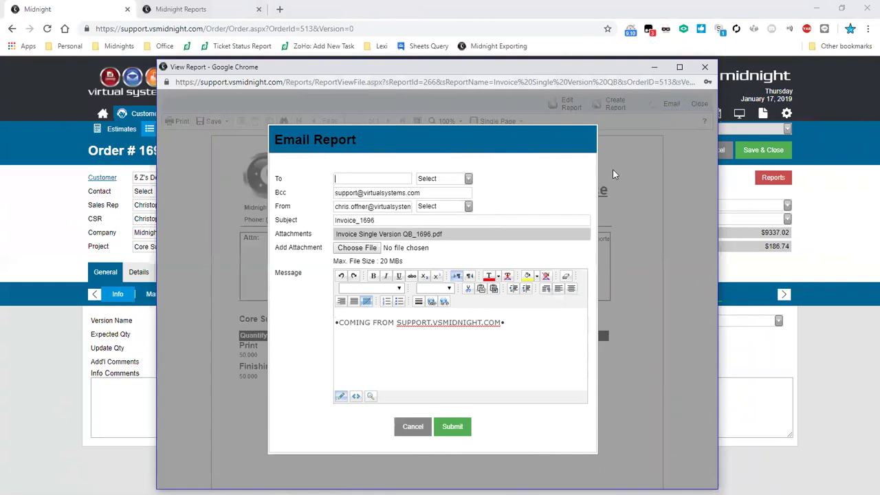
key("Tab")
key("Down")
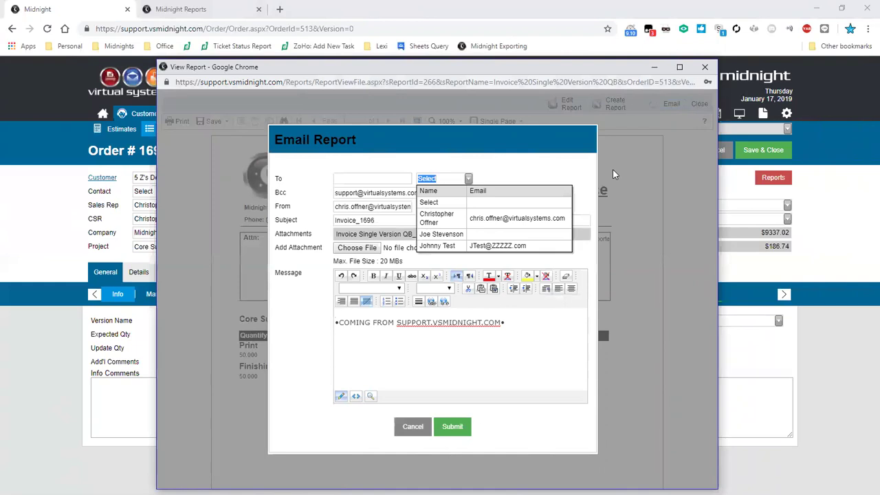
left_click(614, 172)
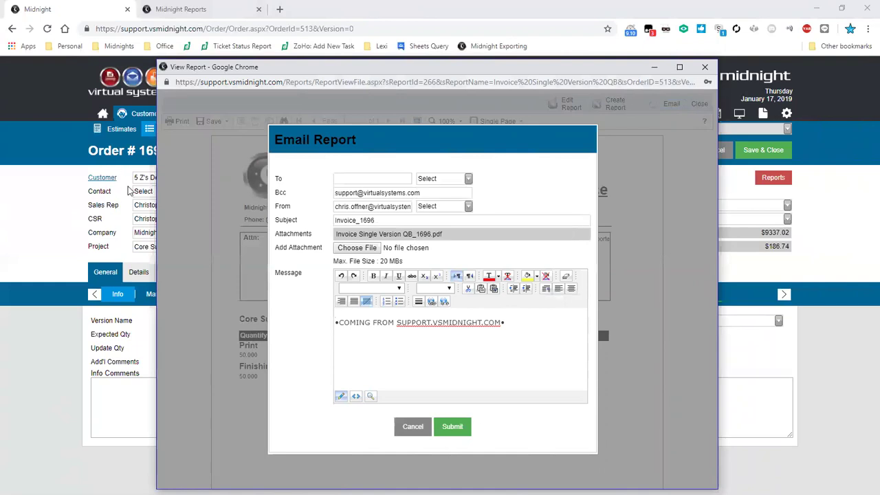
key("Tab")
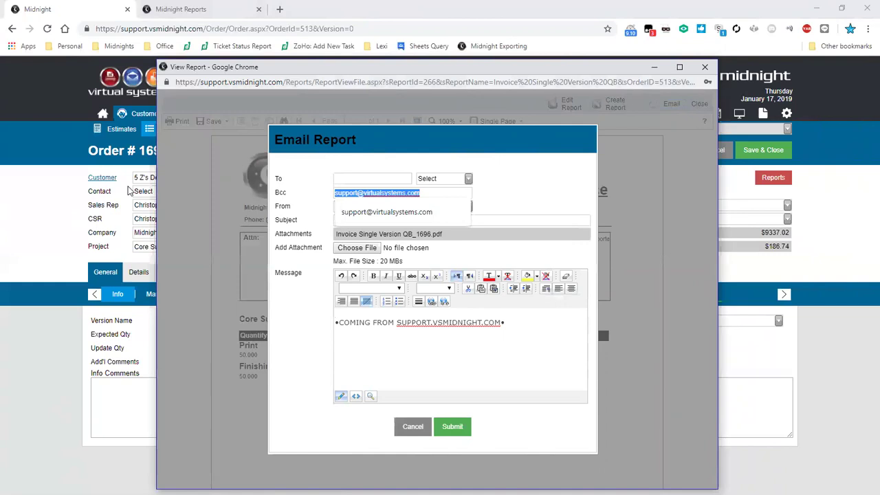
key("Tab")
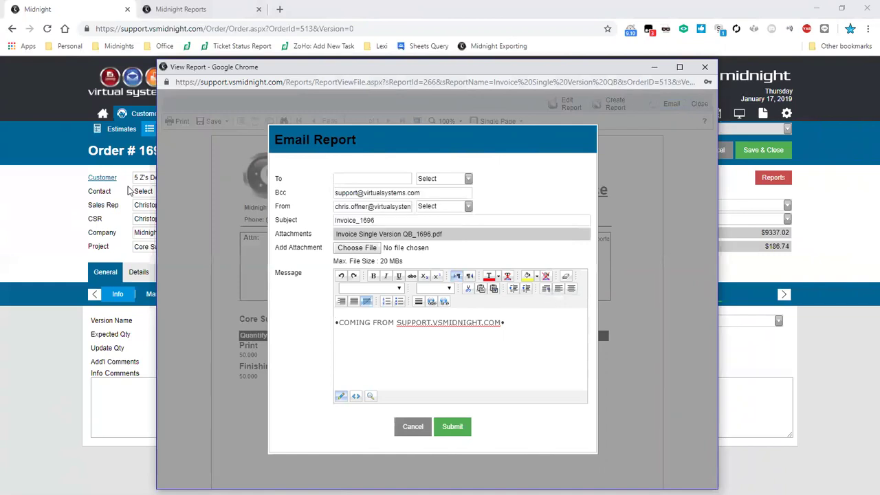
- Review the From sender choices, subject, attachment name and message of the report email, and cancel it without sending
double_click(351, 206)
double_click(370, 206)
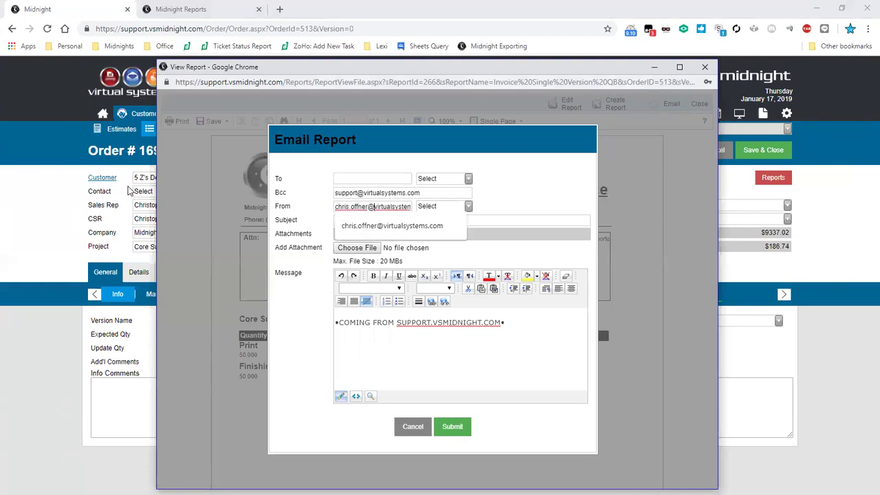
left_click(443, 207)
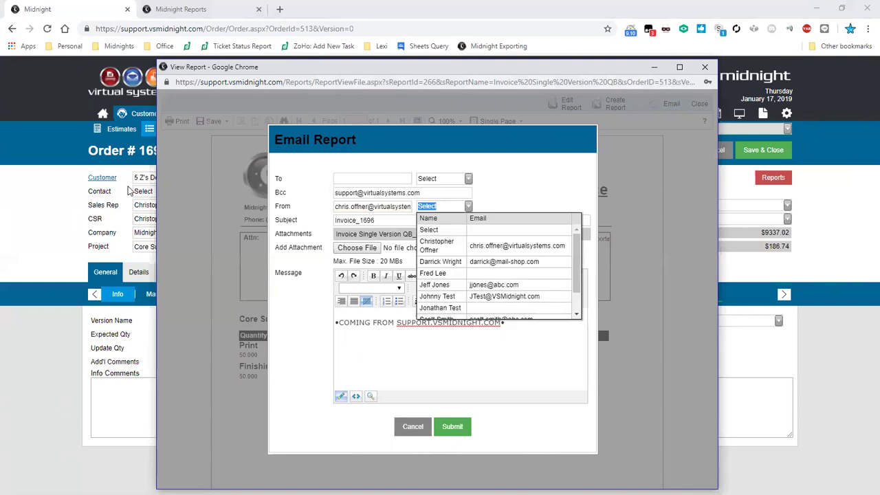
scroll(574, 275, "down", 1)
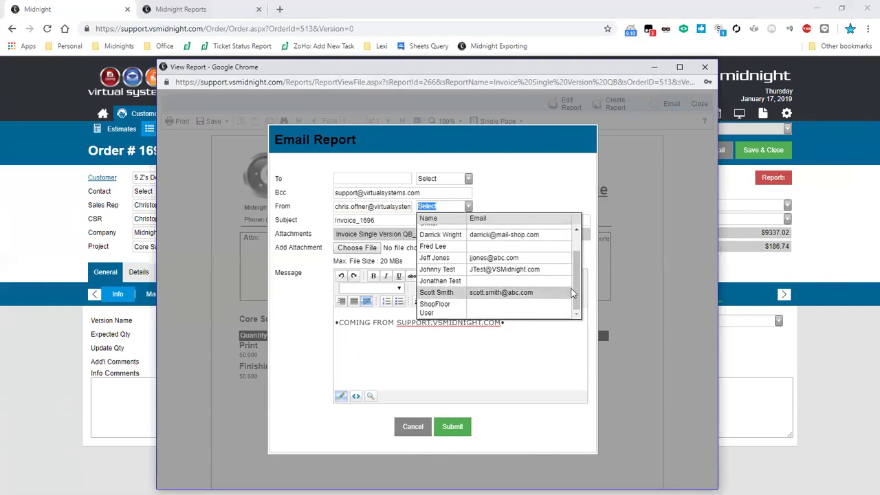
left_click(559, 186)
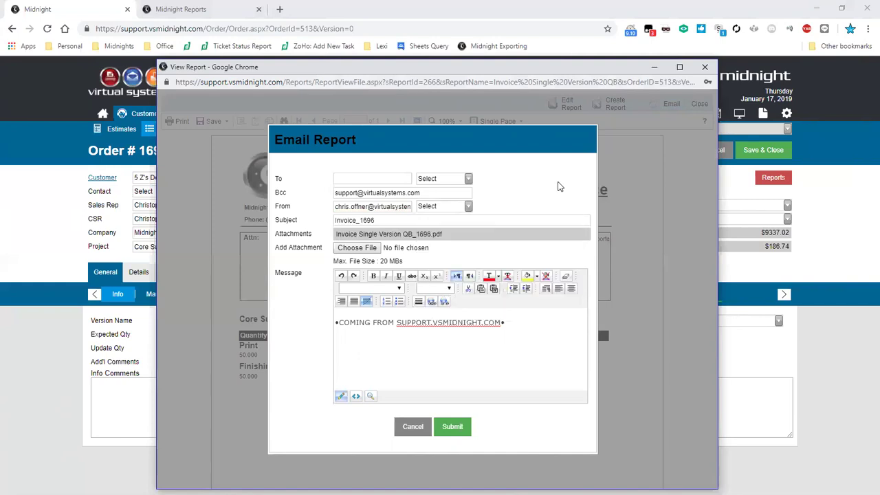
key("Tab")
left_click(559, 187)
left_click_drag(336, 235, 413, 234)
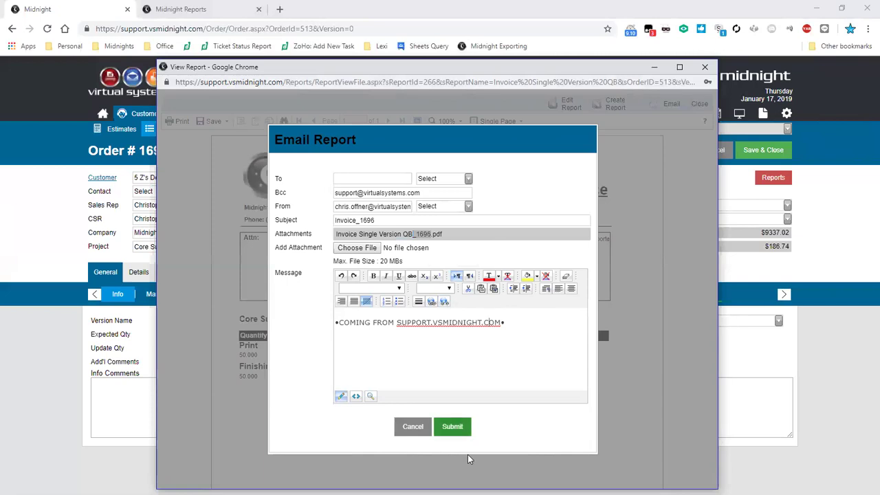
left_click(412, 426)
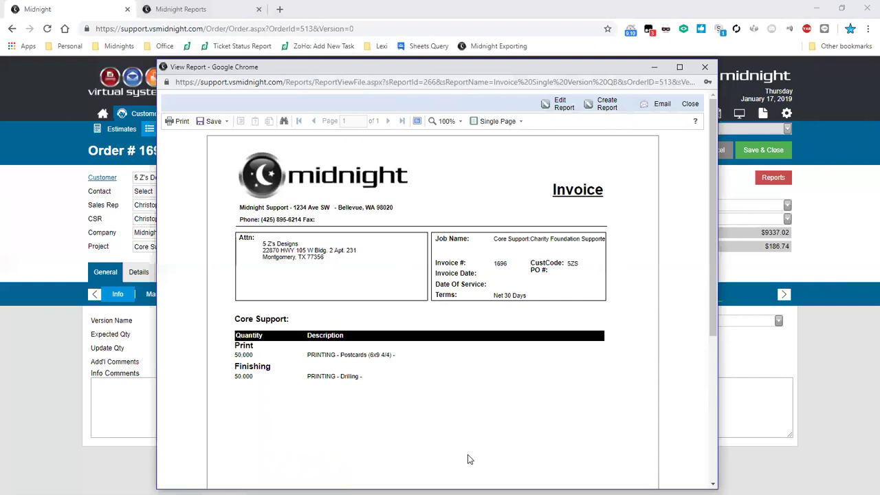
- Examine the PDF export settings for the invoice report, including image and security options, and cancel the export
left_click(204, 122)
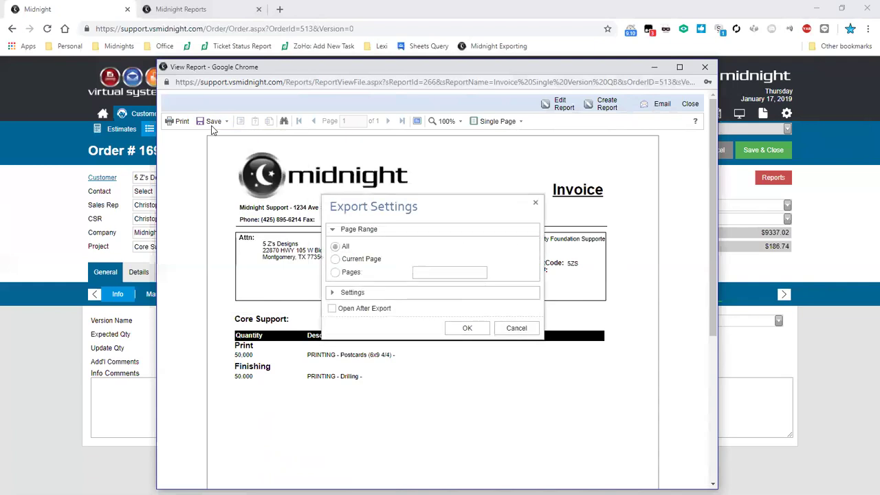
left_click(351, 293)
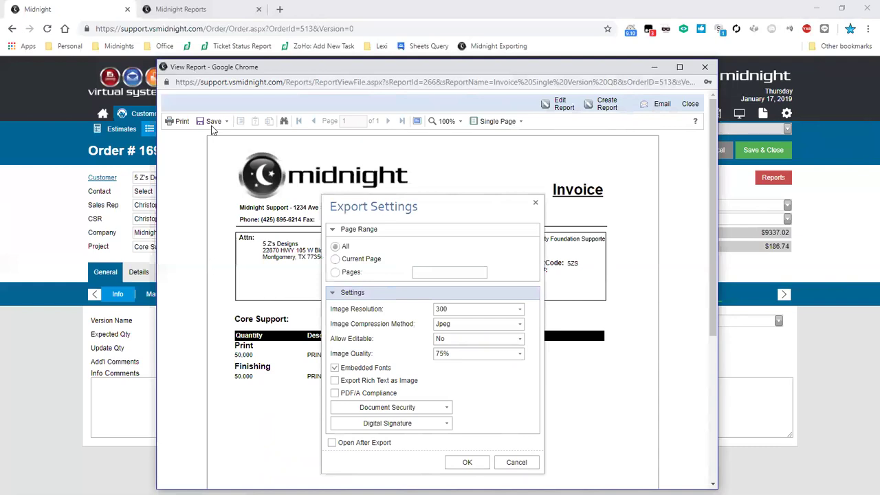
left_click(515, 463)
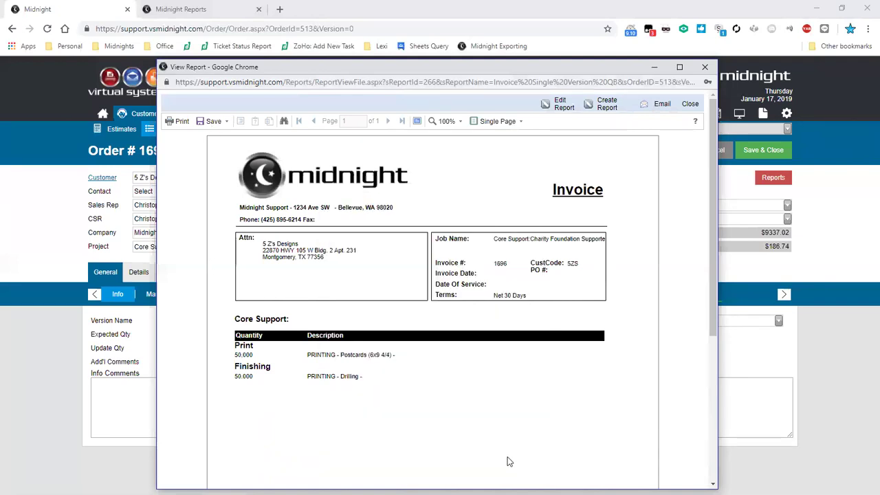
- Examine the Data File export settings for the invoice report, including the file types and separator, and cancel the export
left_click(210, 128)
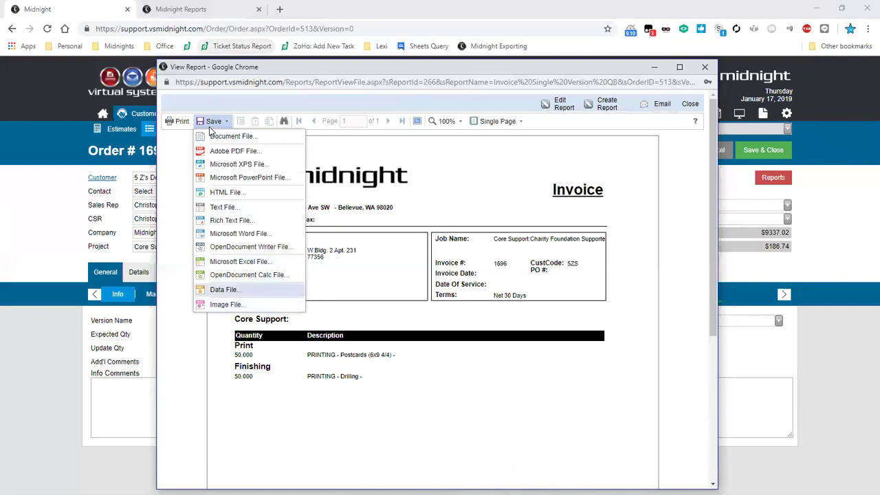
key("Return")
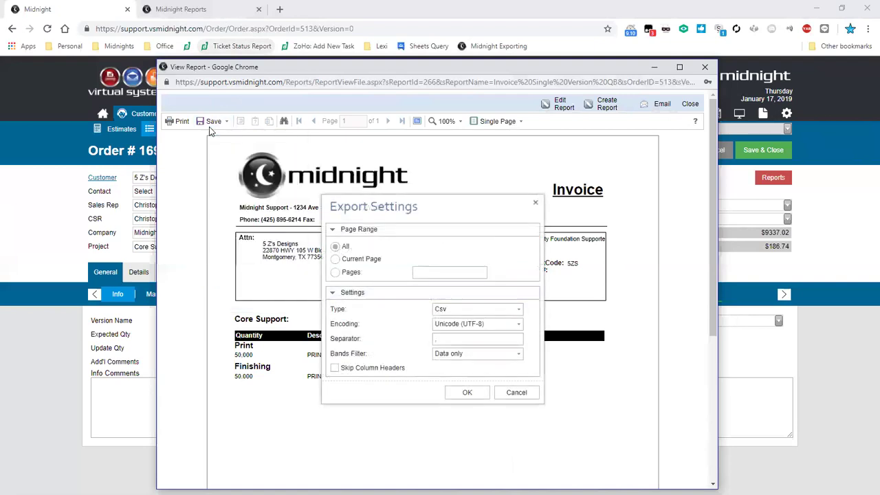
key("alt+Down")
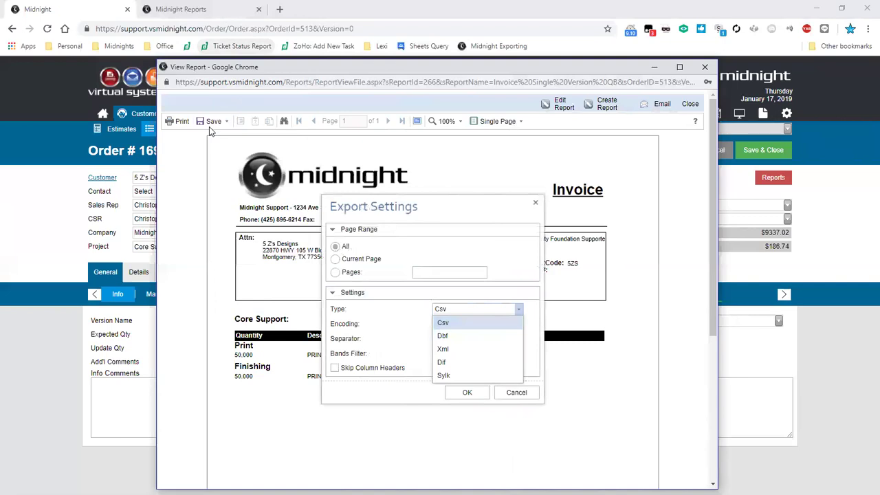
key("Return")
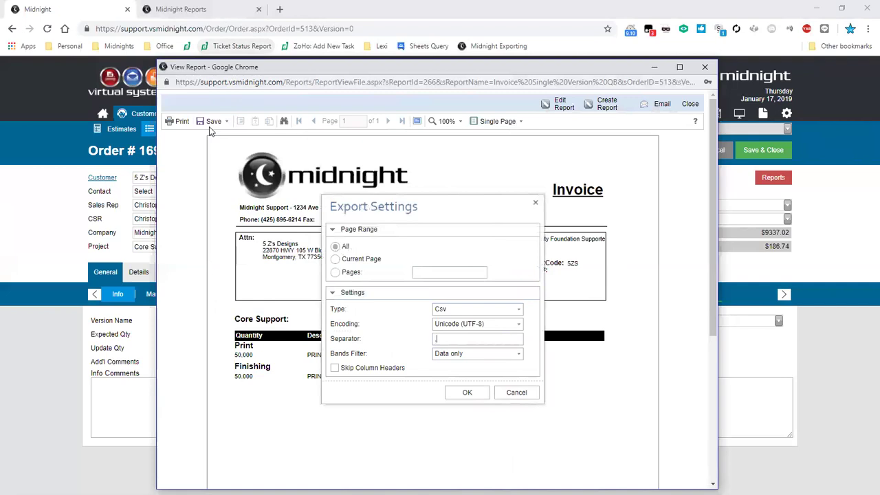
key("Escape")
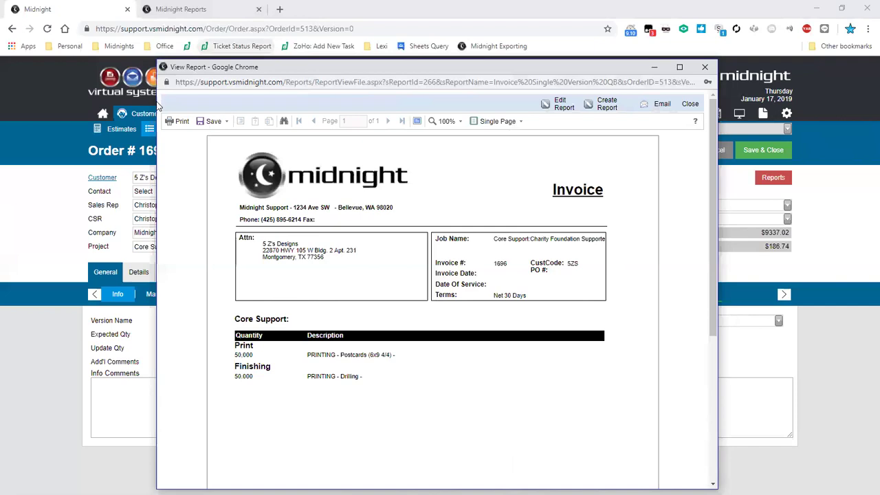
- Review the invoice report's print settings, trying a scale of 100 and checking the paper size, and cancel without printing
left_click(165, 123)
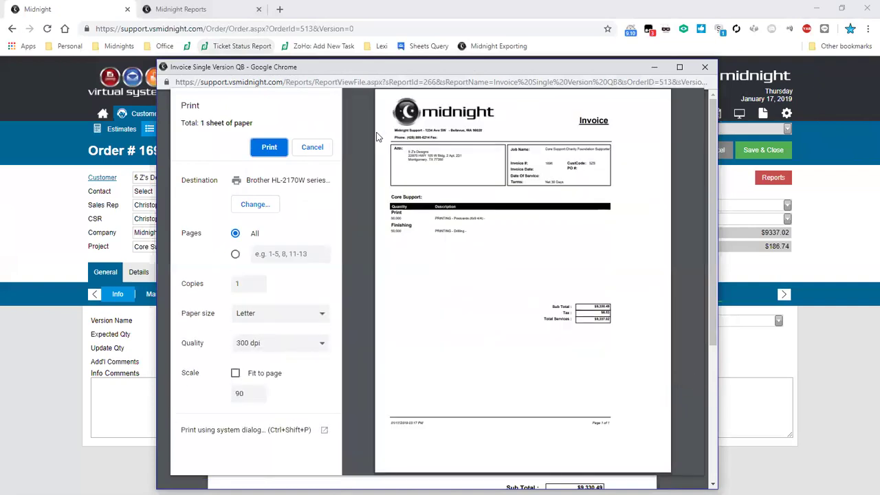
left_click_drag(245, 394, 215, 398)
type("1000")
key("BackSpace")
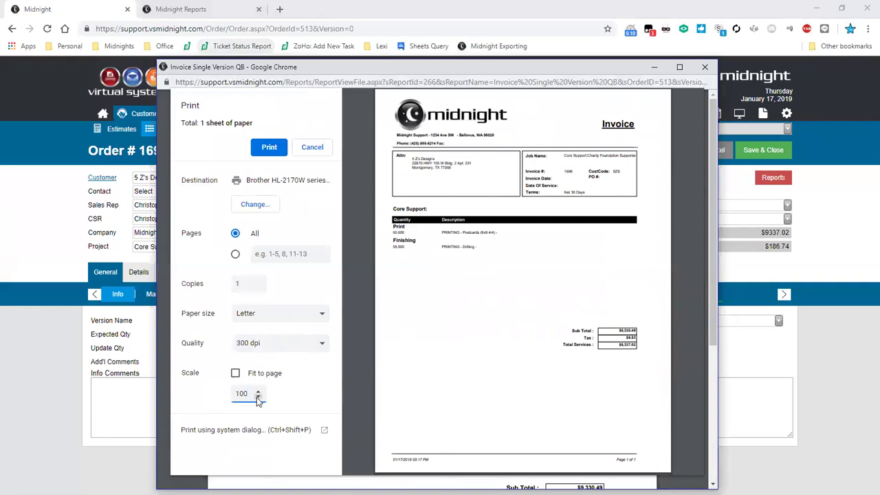
left_click(254, 317)
left_click(253, 349)
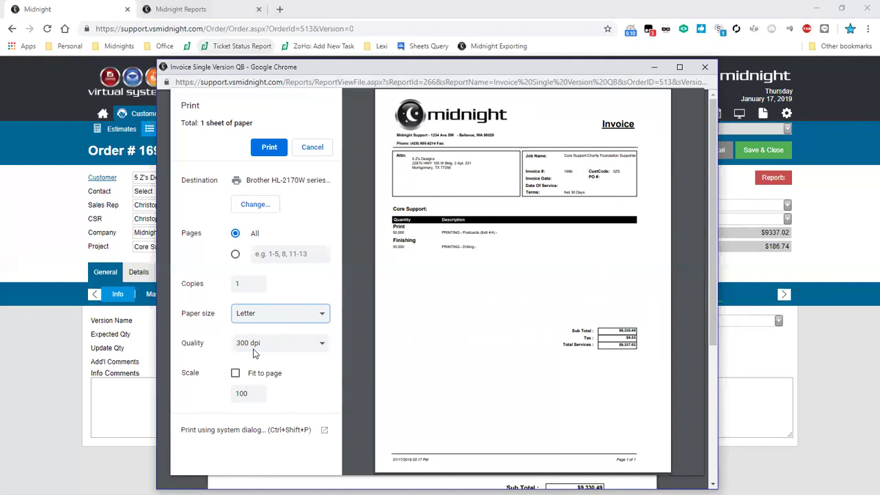
left_click(312, 147)
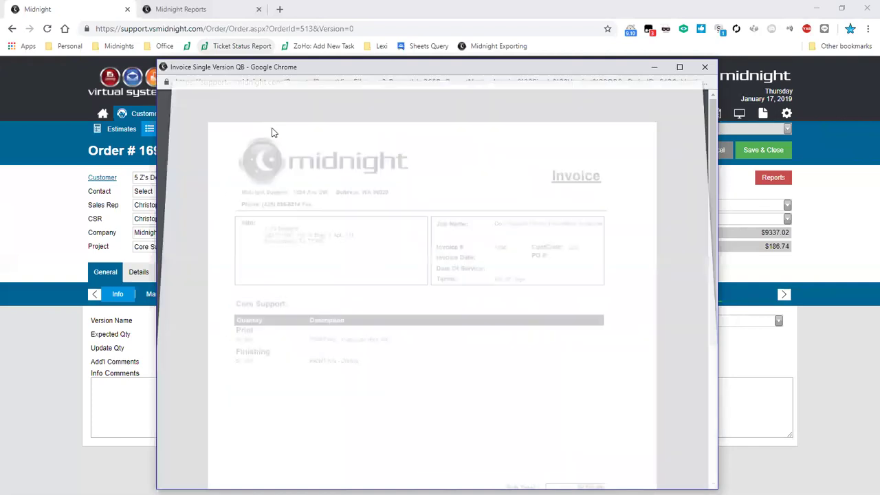
- Return to Midnight Reports and review the zoom levels and page display modes available for the Customer List report
left_click(743, 124)
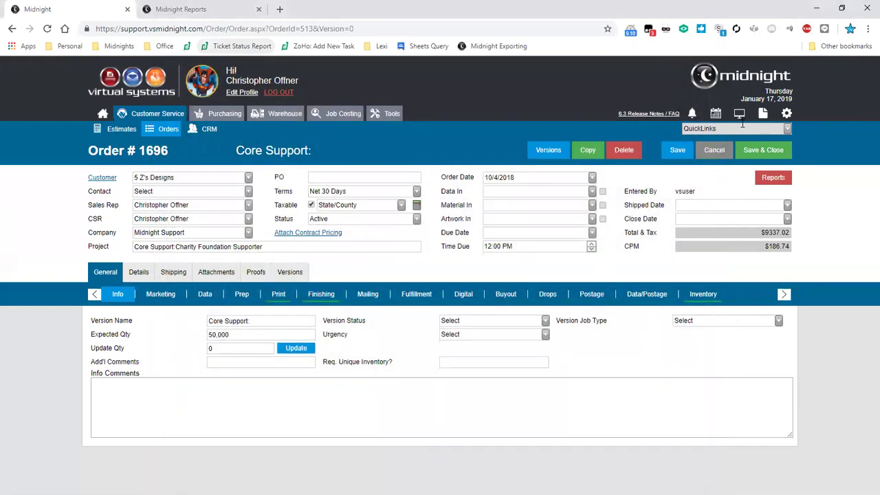
left_click(207, 9)
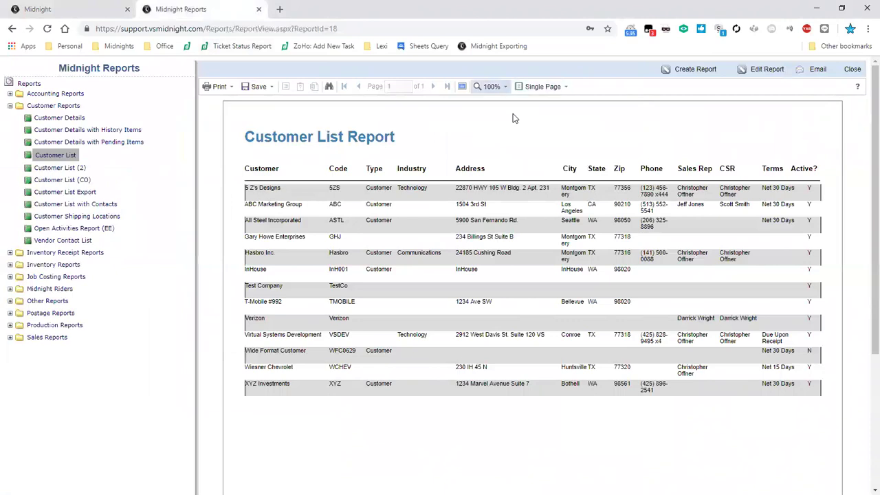
left_click(492, 86)
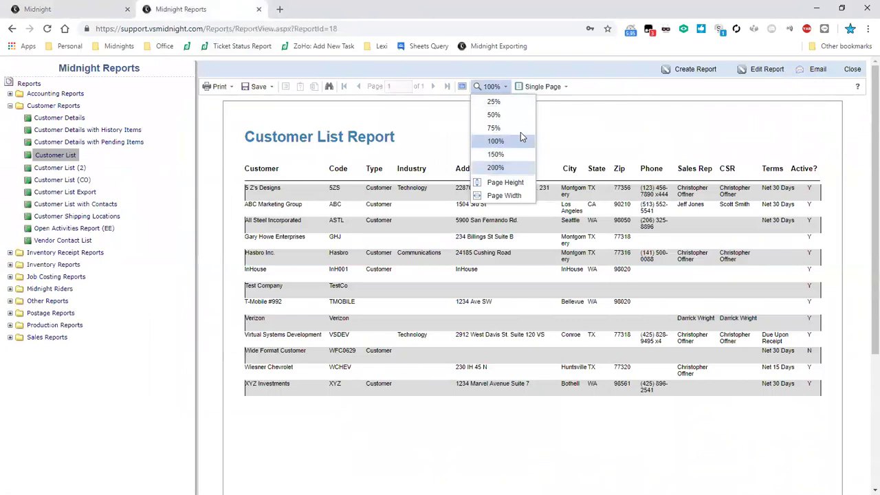
left_click(558, 133)
left_click(543, 87)
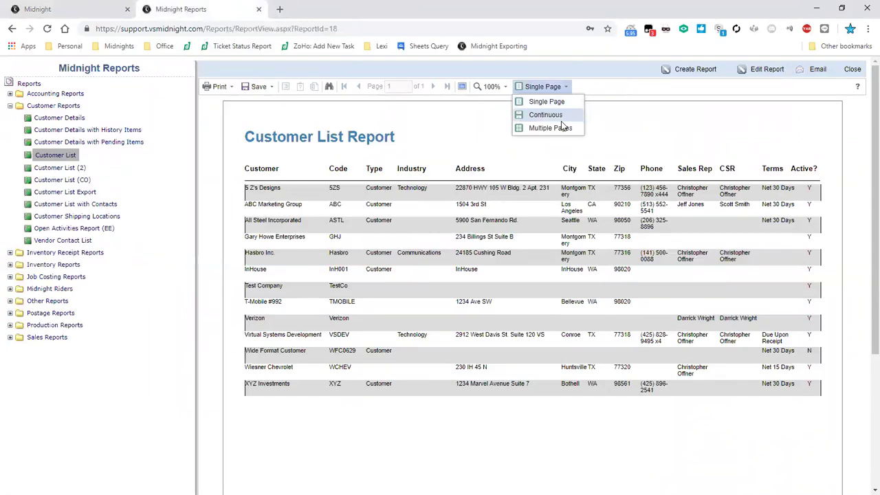
left_click(558, 133)
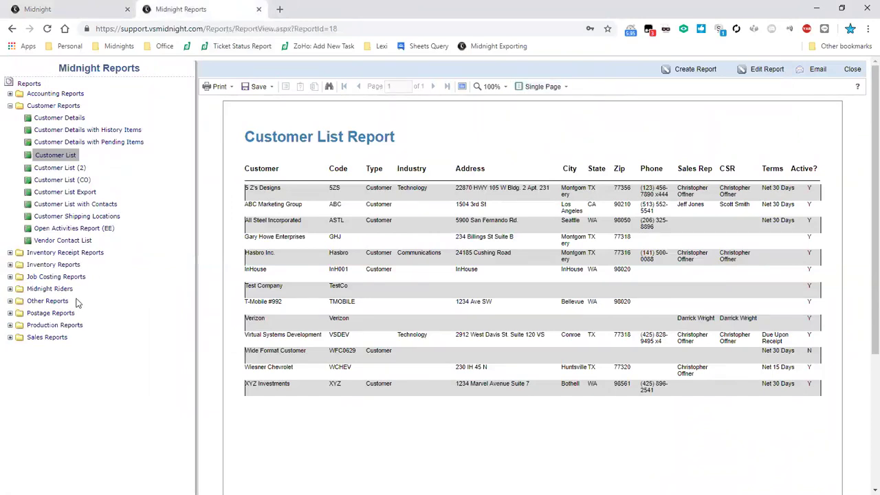
- Open the Open Orders All report from Sales Reports and run it with a From date of 12/17/2017
left_click(9, 337)
scroll(12, 344, "down", 2)
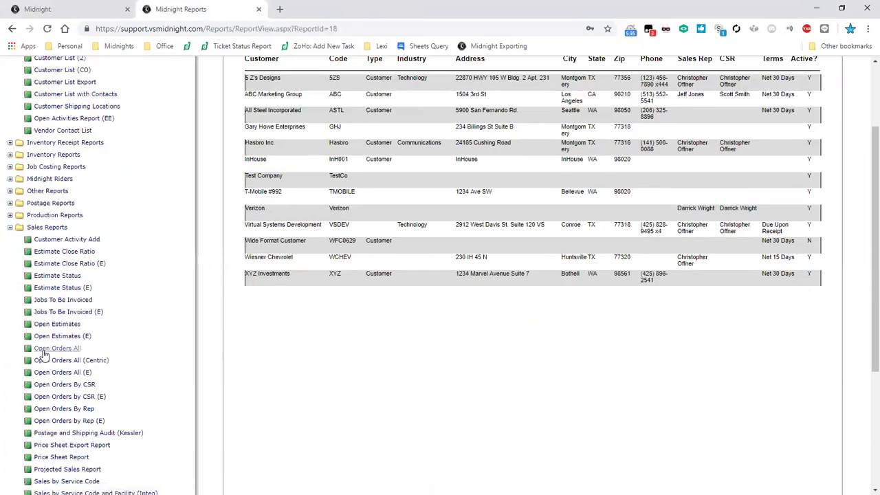
left_click(43, 351)
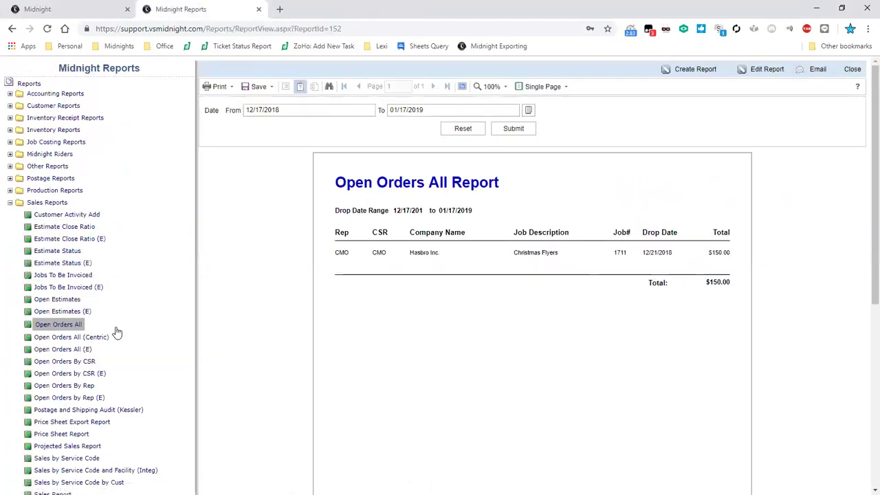
left_click(296, 113)
key("BackSpace")
type("7")
left_click(529, 130)
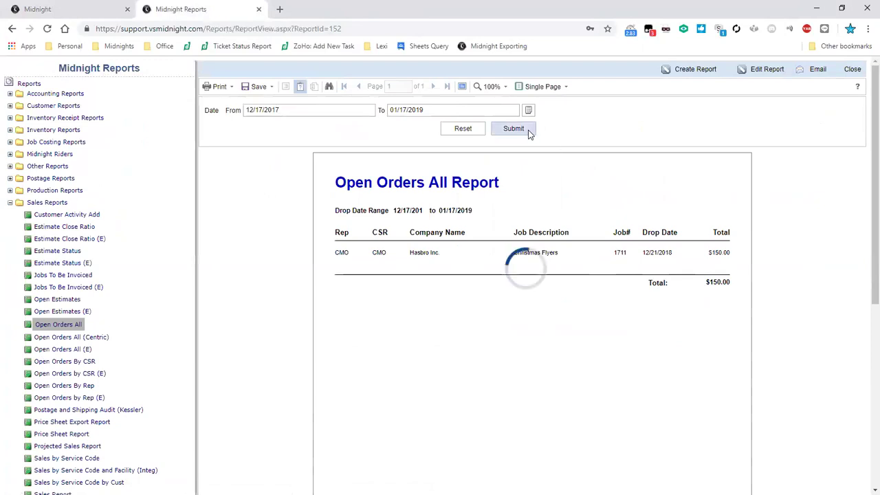
- Show the Open Orders All report in Continuous mode and look through all of its pages
scroll(528, 133, "down", 5)
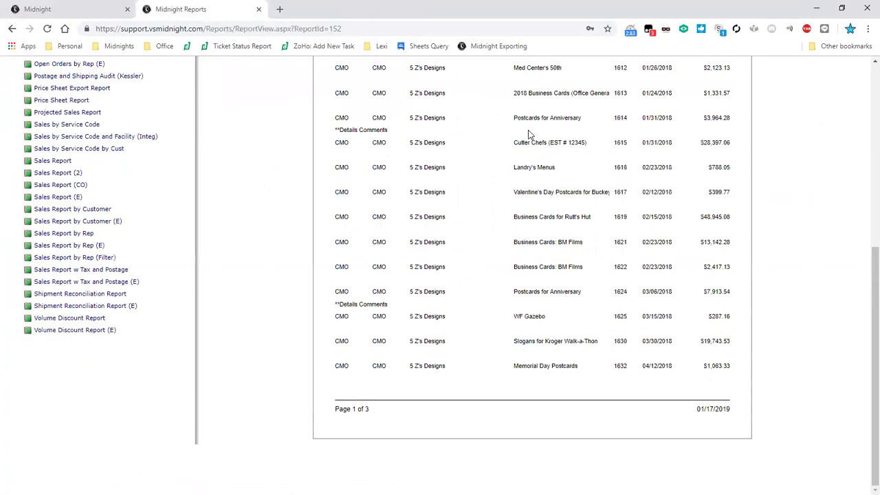
scroll(581, 238, "up", 5)
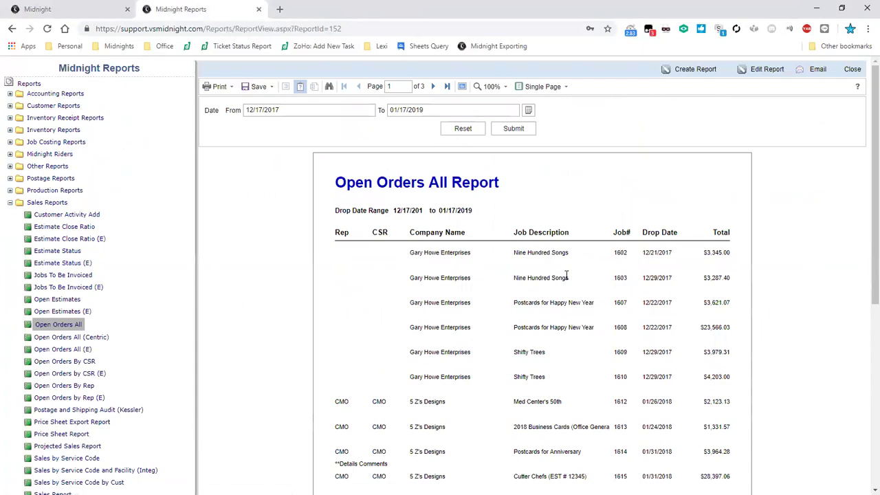
scroll(566, 277, "down", 5)
scroll(566, 277, "up", 5)
left_click(544, 86)
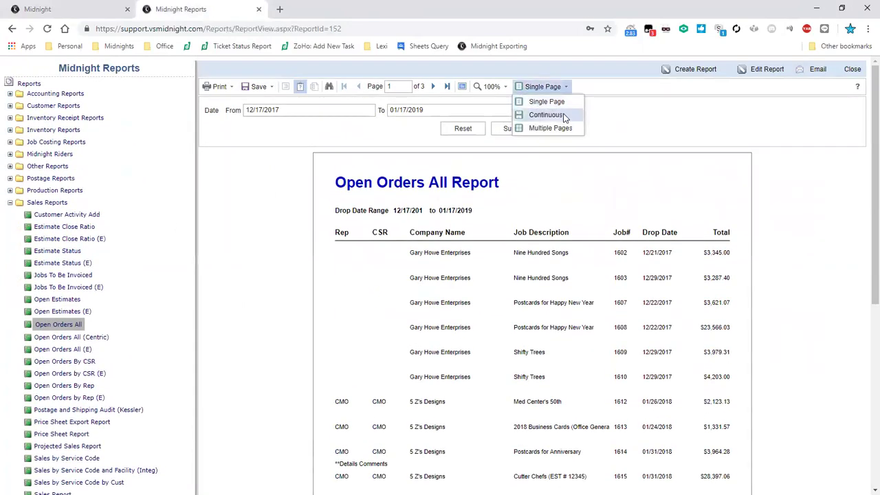
left_click(564, 117)
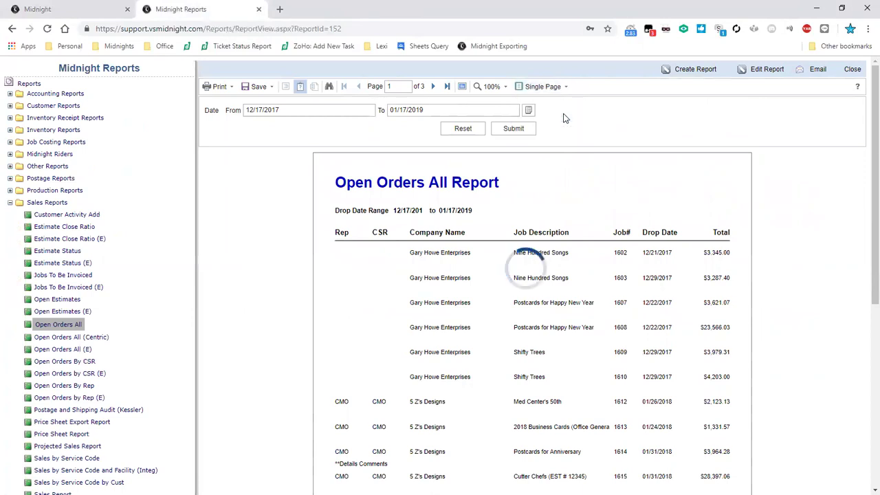
scroll(564, 118, "down", 15)
scroll(564, 118, "down", 12)
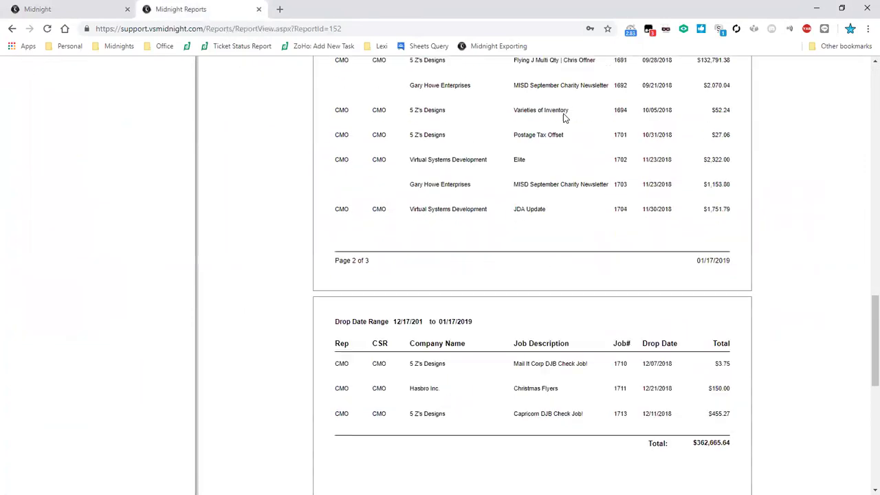
scroll(564, 119, "up", 20)
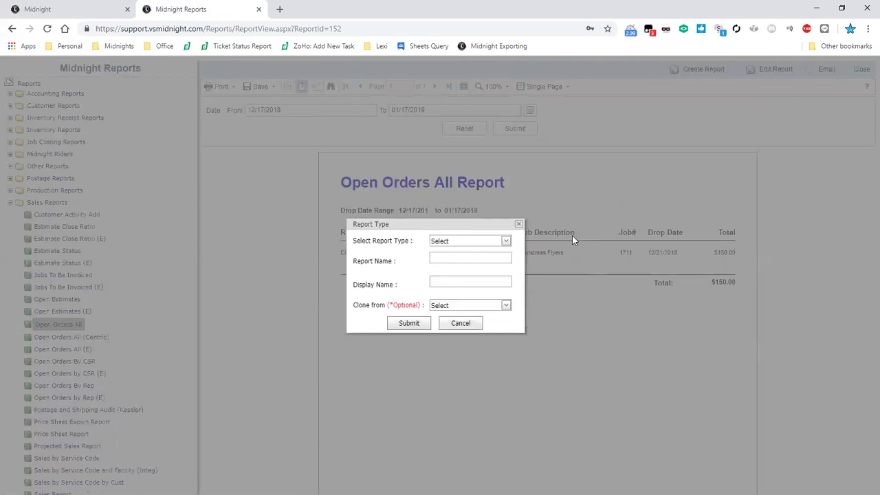
- Choose the Open Orders All sales report as the source to clone for the new report
left_click(506, 306)
mouse_move(743, 340)
left_mouse_down()
mouse_move(763, 343)
mouse_move(768, 375)
mouse_move(750, 375)
mouse_move(755, 387)
left_mouse_up()
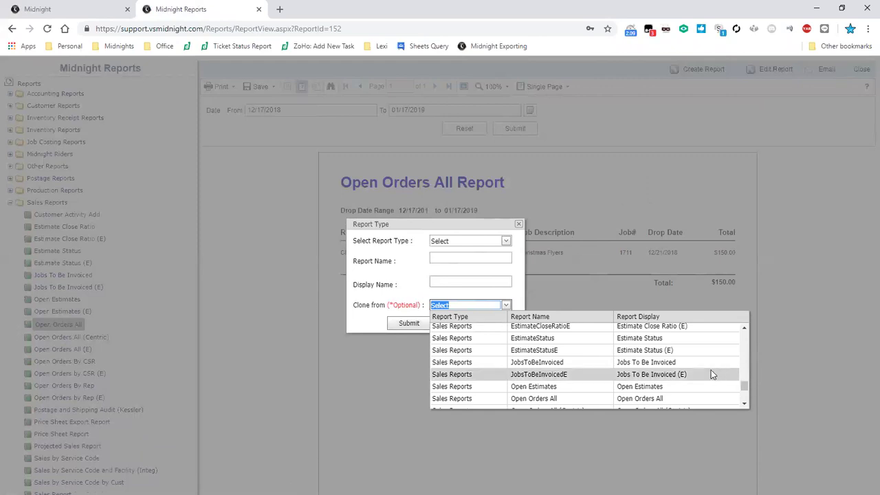
scroll(711, 370, "down", 2)
left_click(715, 332)
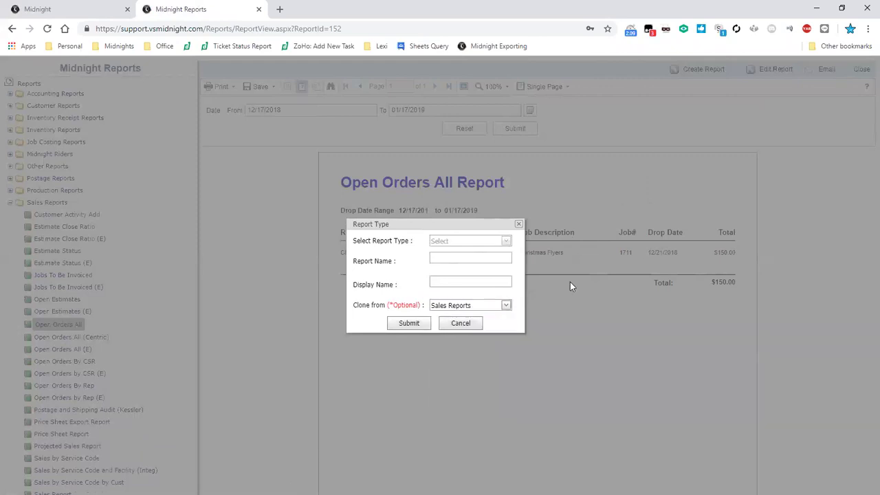
- Name the new report OpenOrdersAll_2 with the display name Open Orders (VS), and create it
key("Tab")
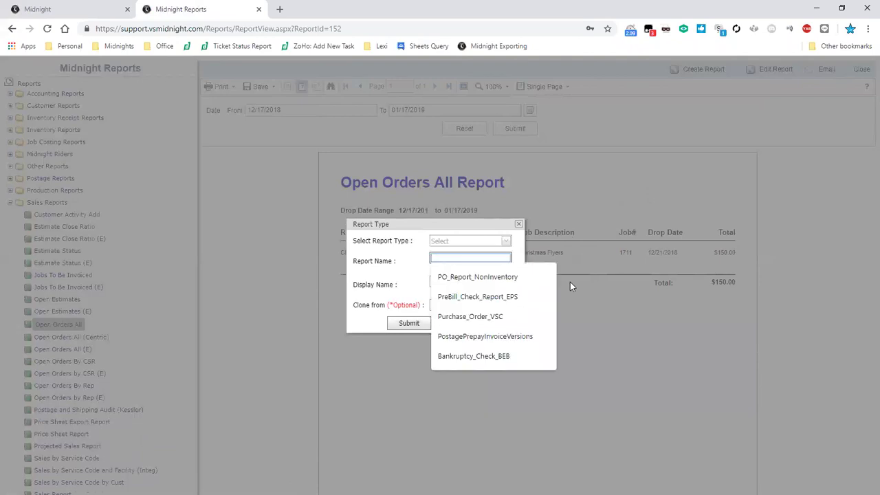
type("OpenOrdersAll_2")
key("ctrl+a")
key("Tab")
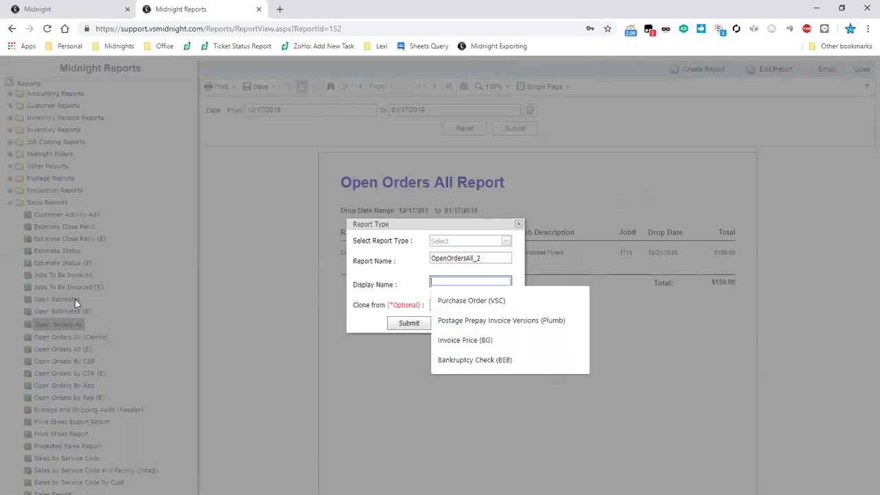
type("Open Orders (")
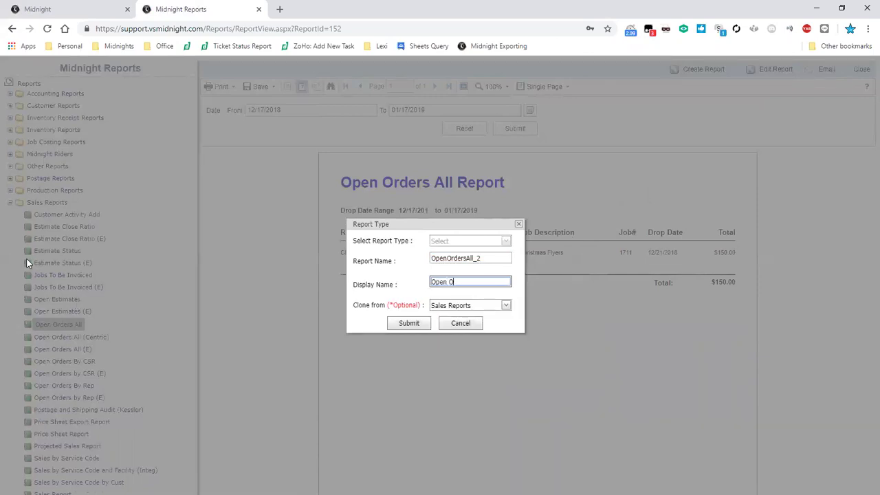
type("VS)")
key("Return")
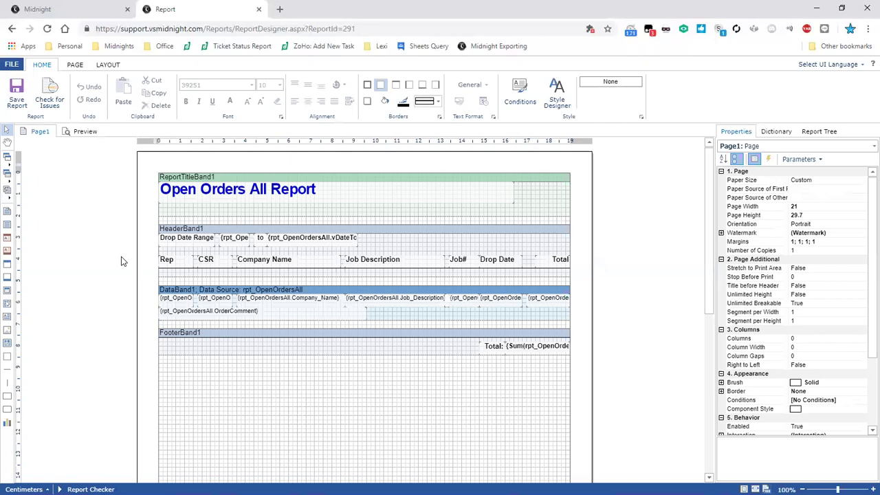
- Start saving a copy of the report design as a Report File (.mrt) in the ==DEFAULT folder under ---Customers
left_click(16, 66)
left_click(46, 188)
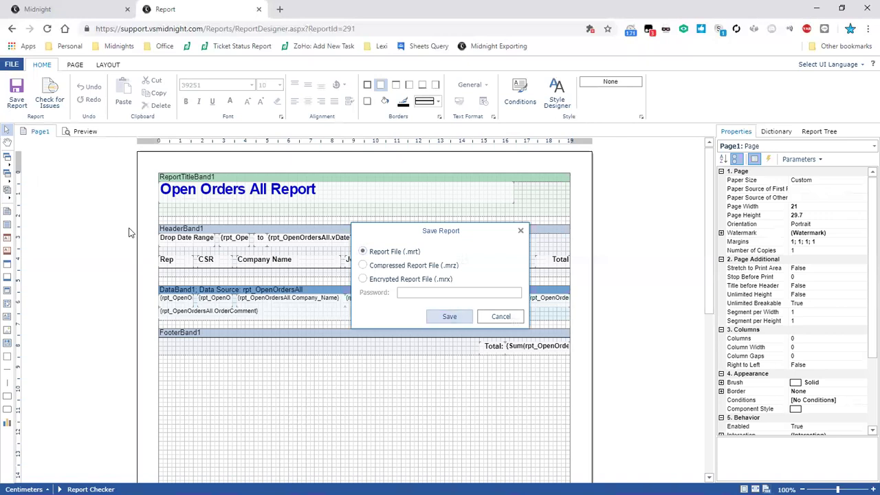
key("Return")
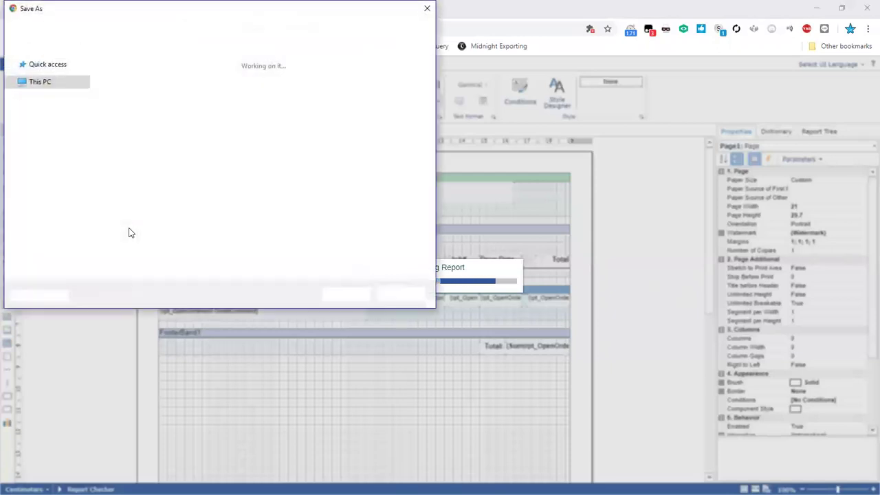
left_click(167, 26)
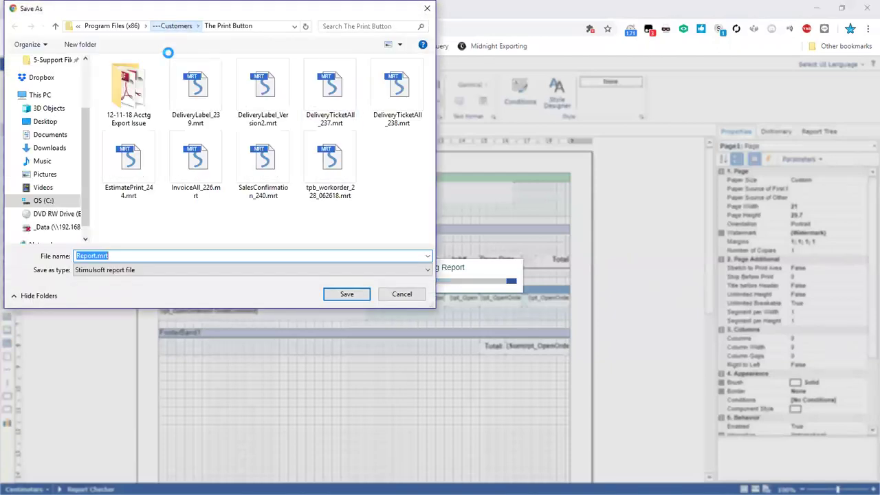
left_click(168, 100)
double_click(144, 90)
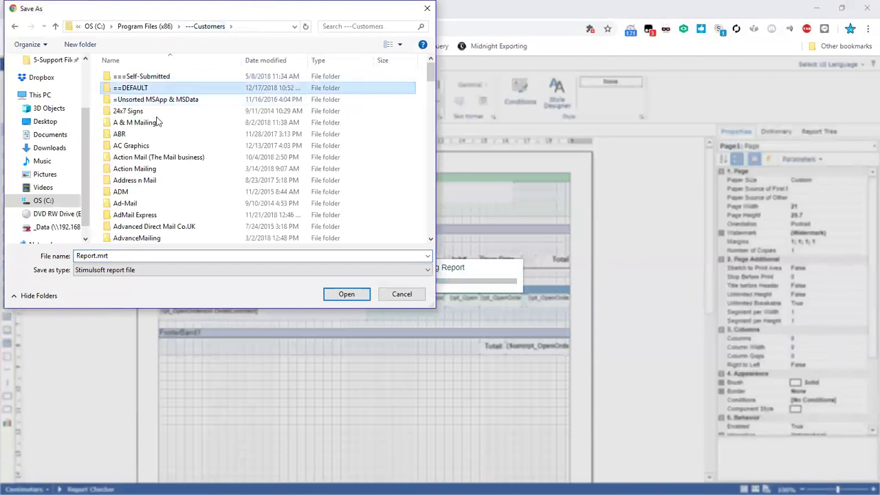
- Name the report file OpenOrdersAll_VS_291 and save it
type("OpenOr")
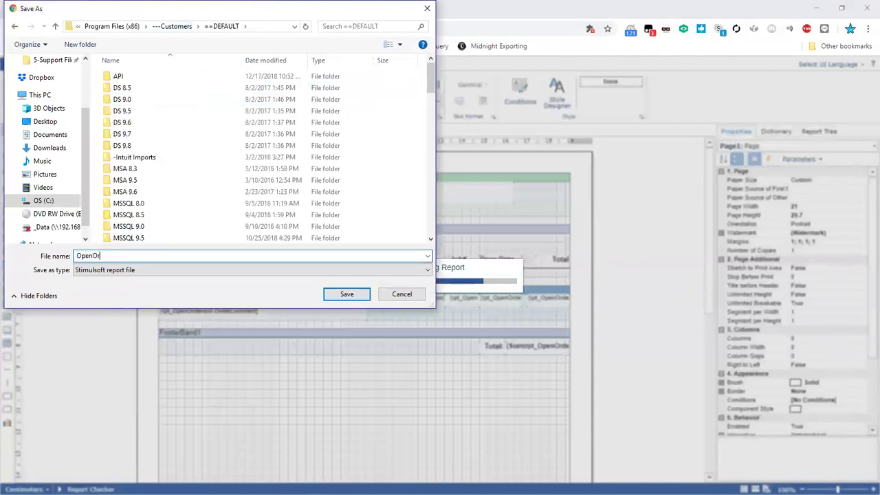
type("dersAll_VS")
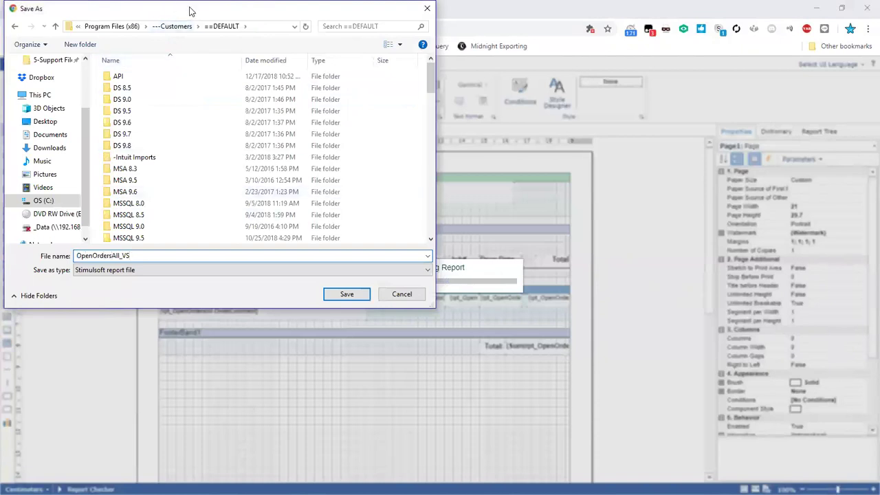
left_click_drag(190, 12, 228, 89)
left_click_drag(171, 333, 120, 337)
key("End")
type("_")
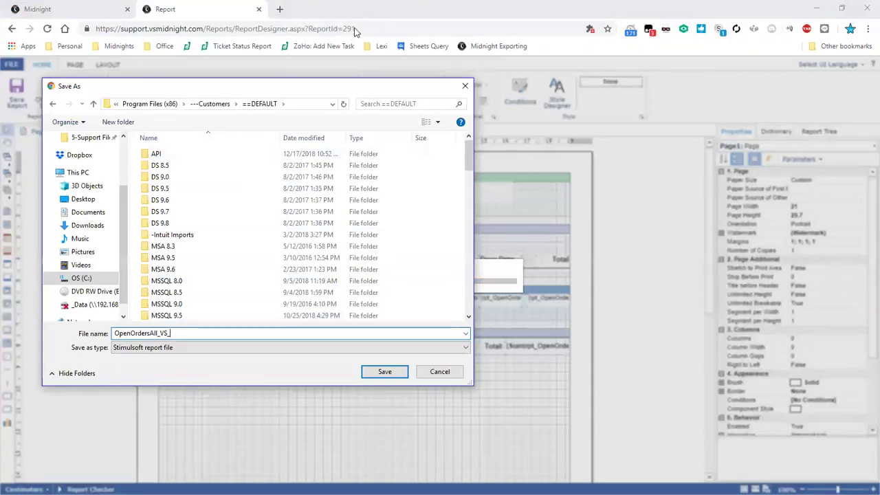
type("291")
key("Return")
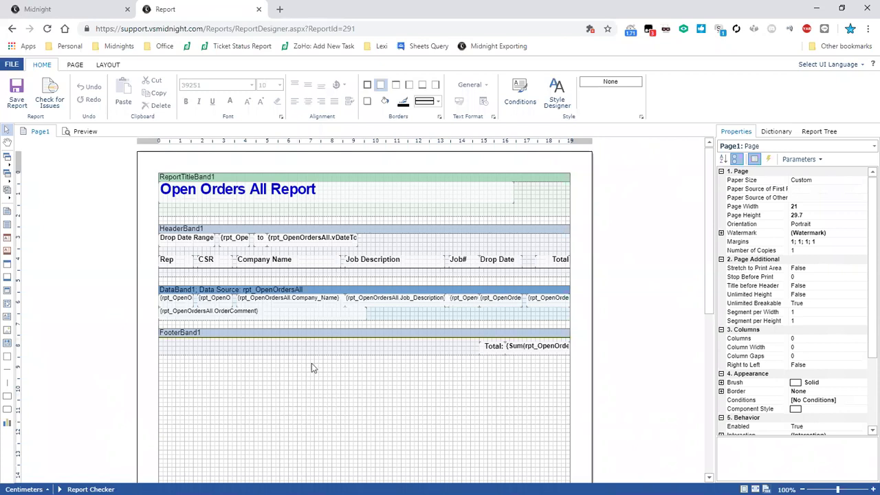
- Delete the Open Orders All Report title text and the OrderComment text field from the report design
key("Tab")
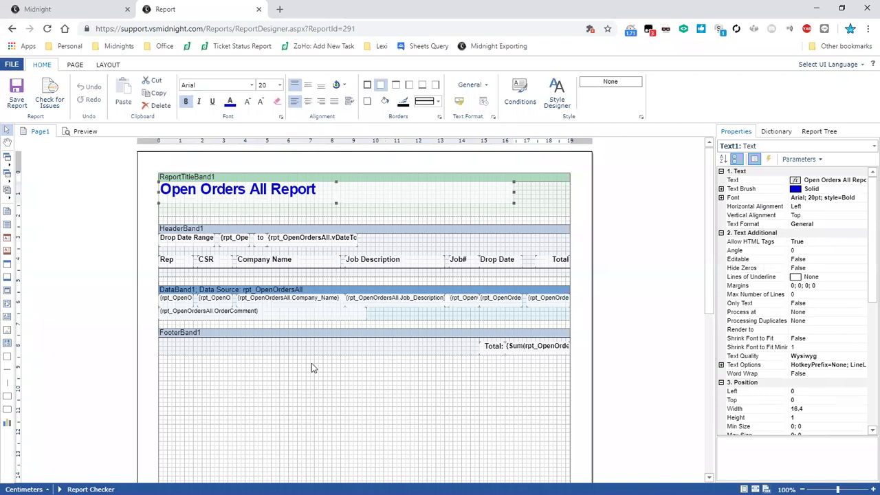
key("Delete")
key("Tab")
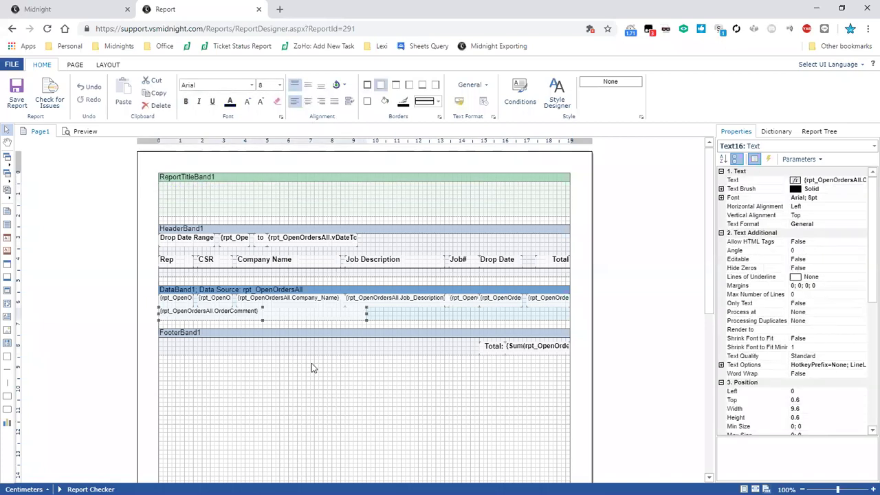
key("Delete")
left_click(311, 363)
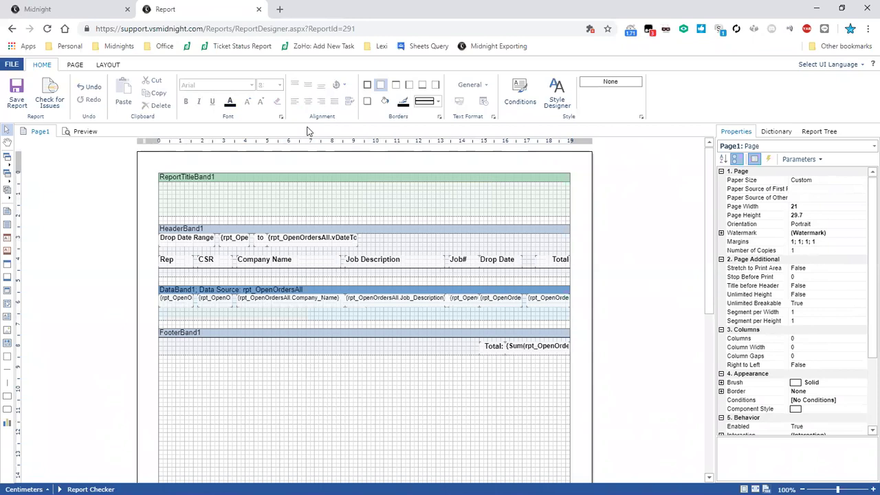
- Open the saved report file OpenOrdersAll_VS_291.mrt to restore the deleted title and OrderComment field
left_click(12, 65)
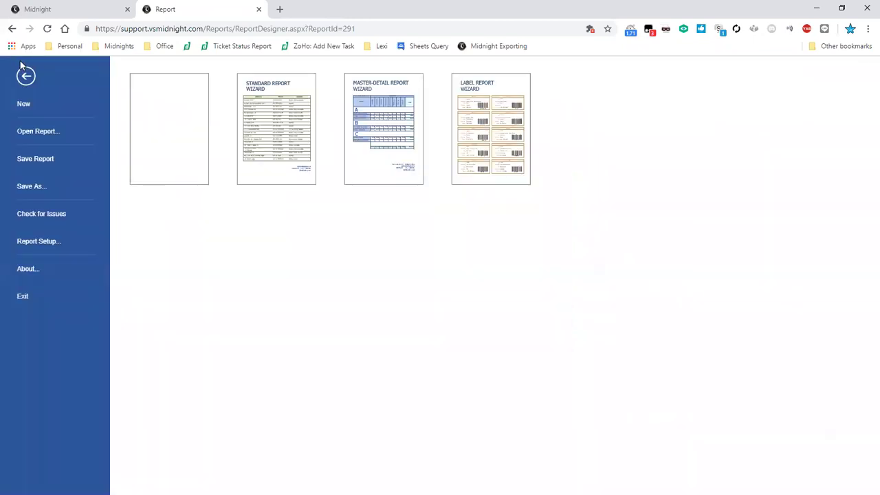
left_click(45, 133)
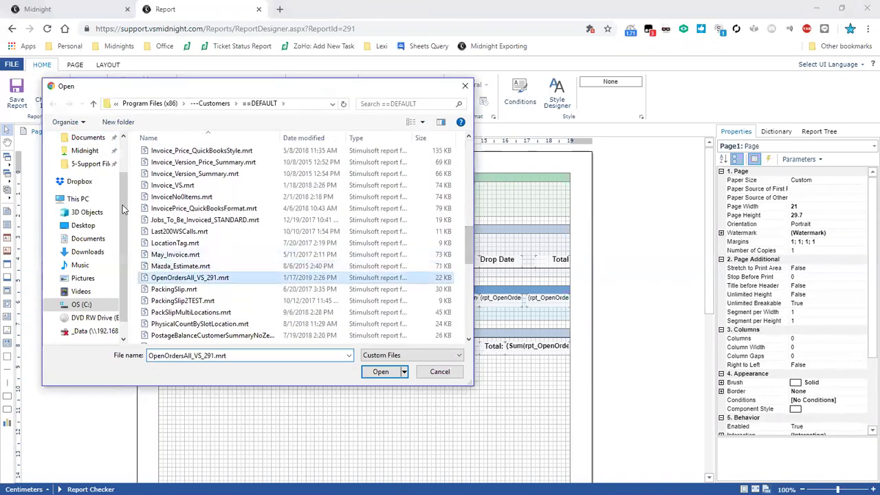
key("Return")
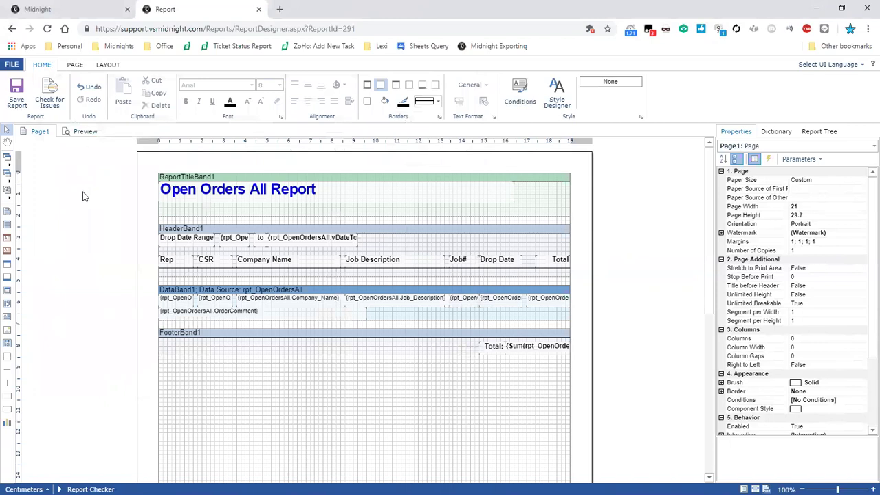
left_click(96, 10)
left_click(147, 8)
left_click(110, 7)
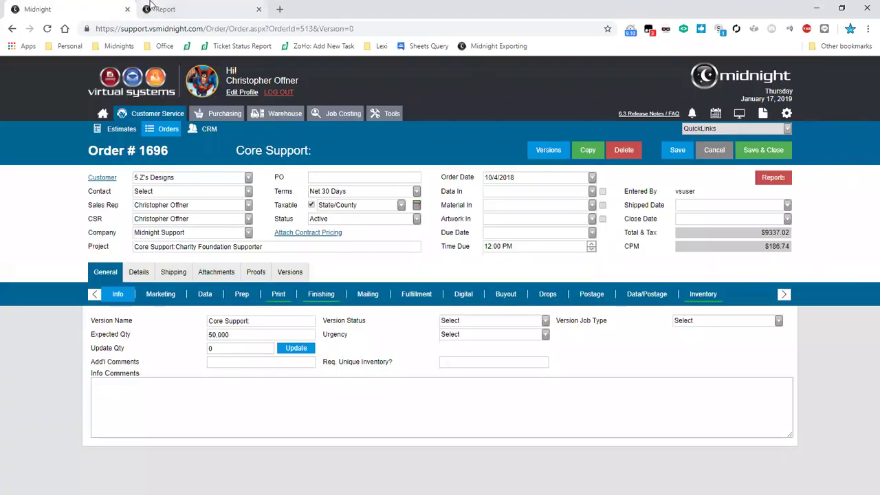
left_click(151, 5)
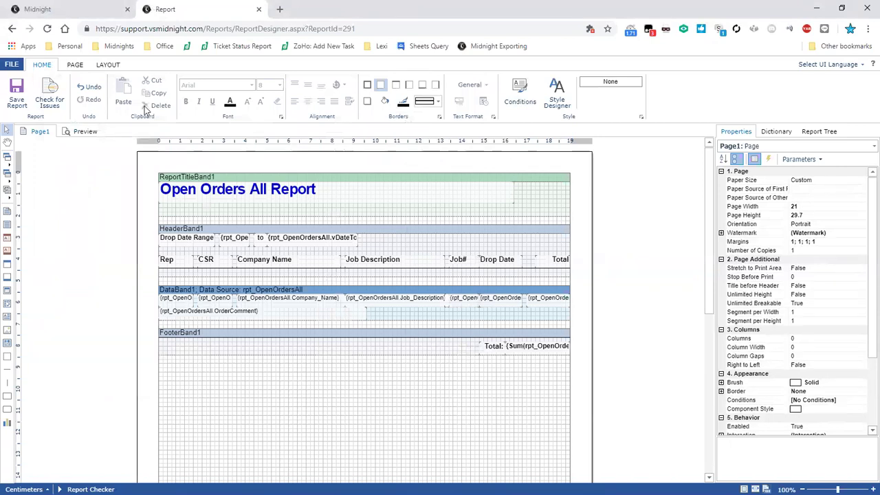
left_click(103, 5)
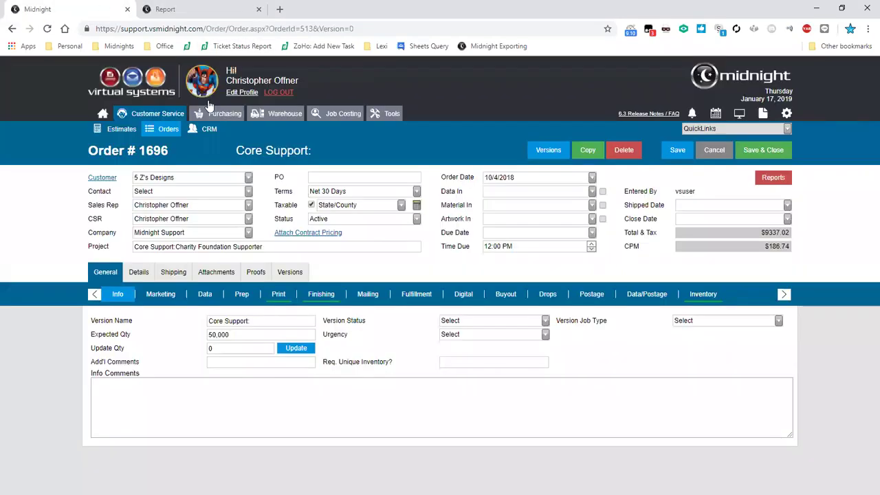
left_click(177, 7)
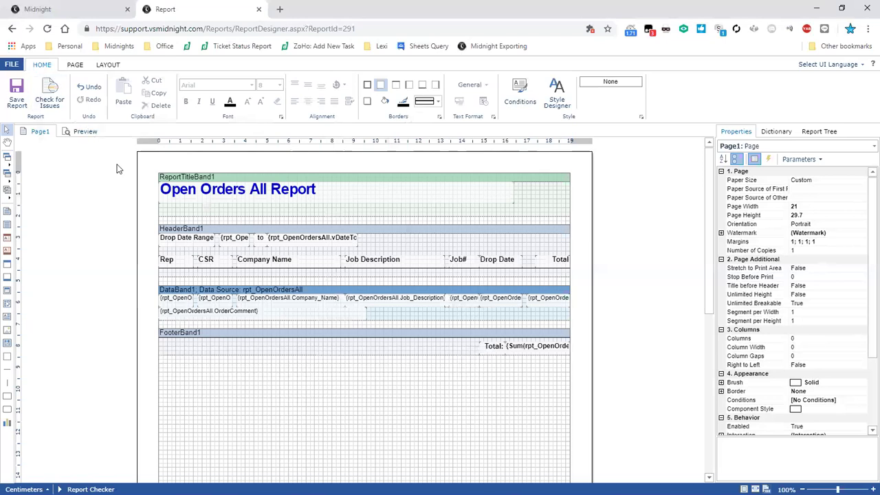
- Cycle the selection through the report components to the OrderComment field, check the report preview, and return to the Page1 design
key("Tab")
key("Tab")
key("Tab")
key("Tab")
key("Tab")
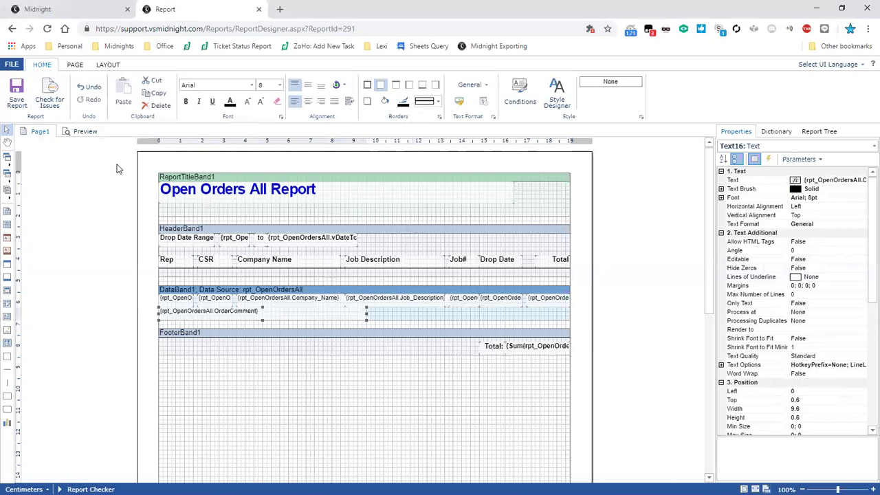
left_click(81, 133)
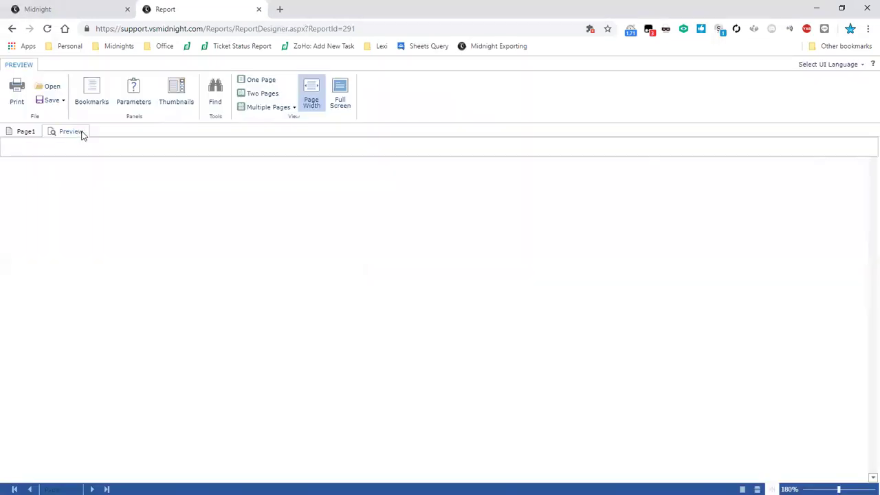
left_click(30, 132)
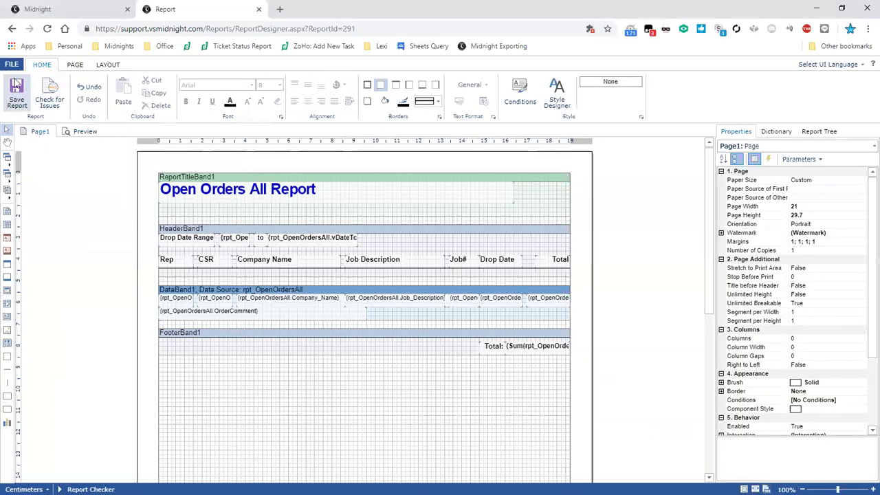
left_click(11, 65)
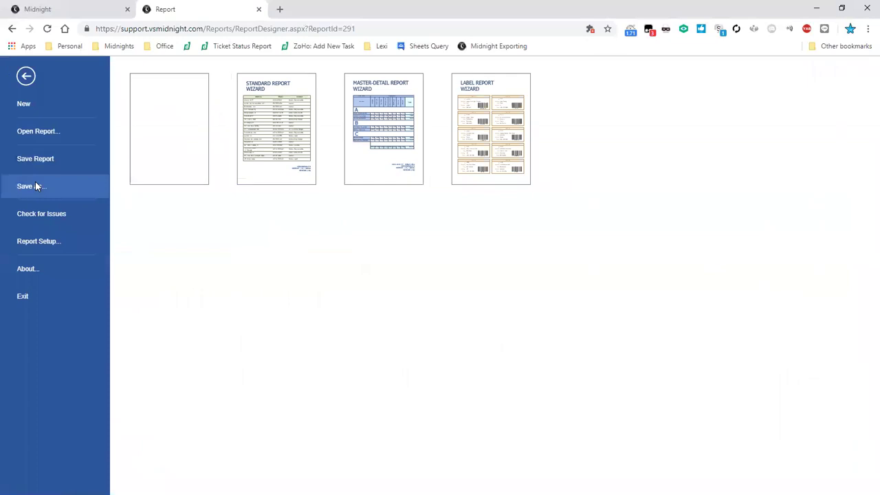
left_click(26, 77)
left_click(12, 65)
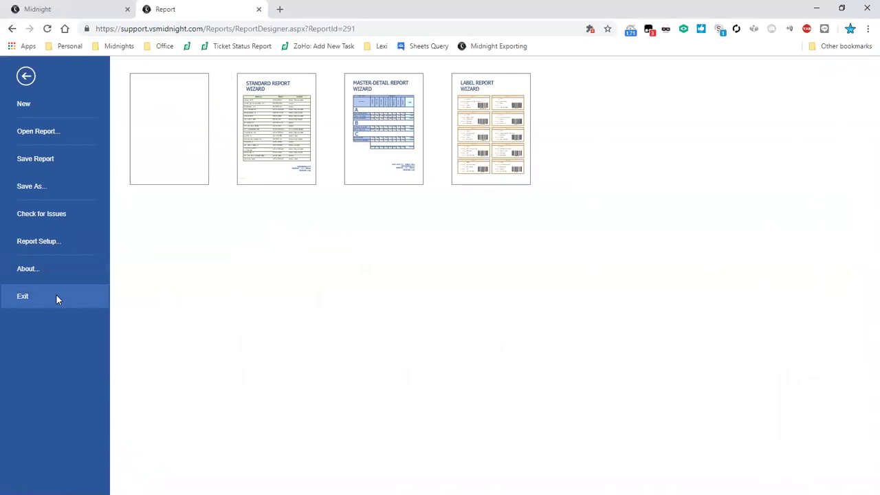
left_click(28, 80)
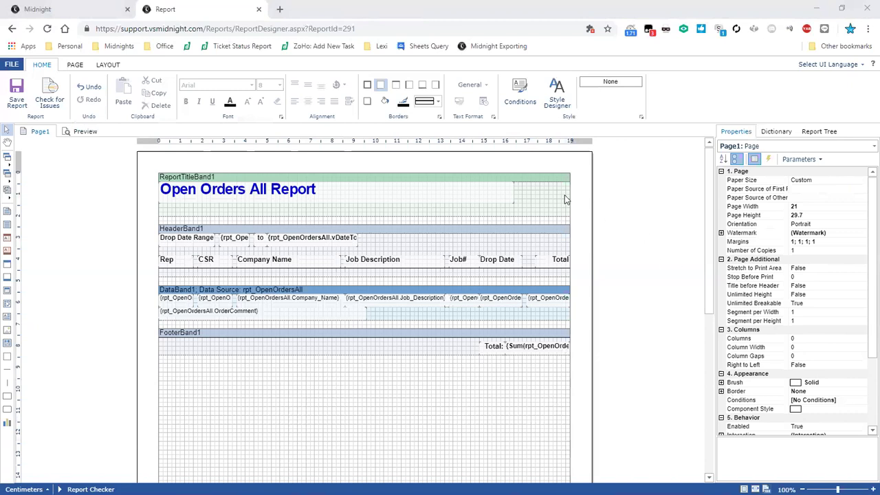
- Select the Drop Date column label and move the selection through the header components to the horizontal line
left_click(509, 298)
left_click(503, 263)
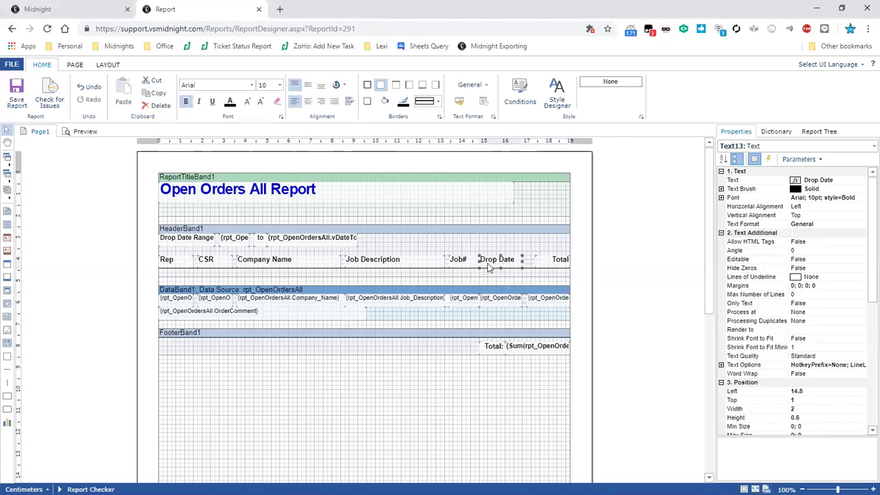
key("Tab")
key("Tab")
key("Tab")
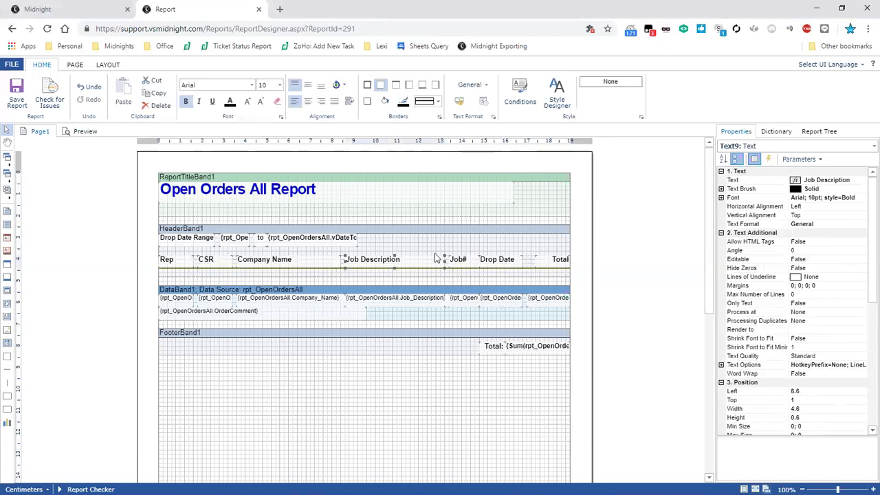
key("Tab")
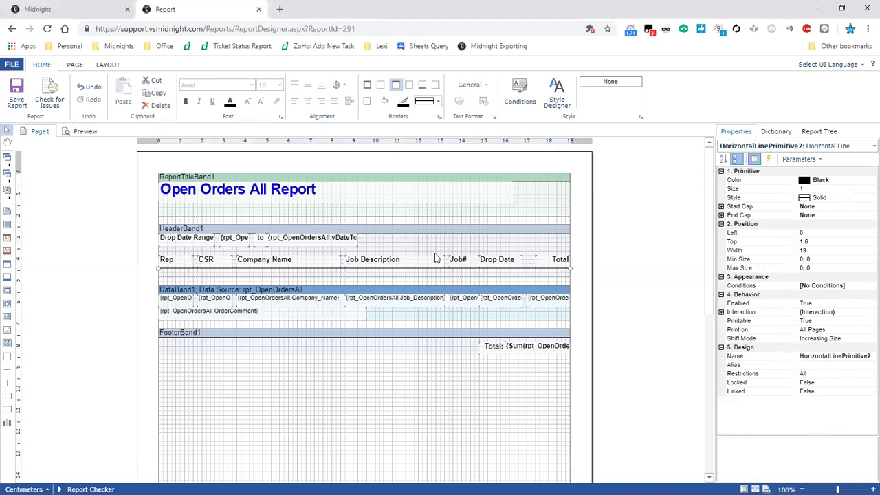
- Select the Open Orders All Report title, look through its font options, and try underlining it before removing the underline
key("Tab")
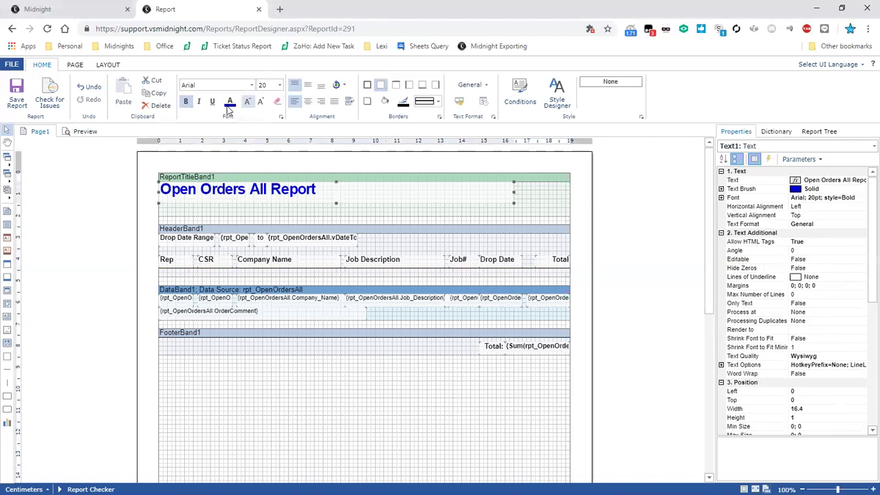
left_click(279, 85)
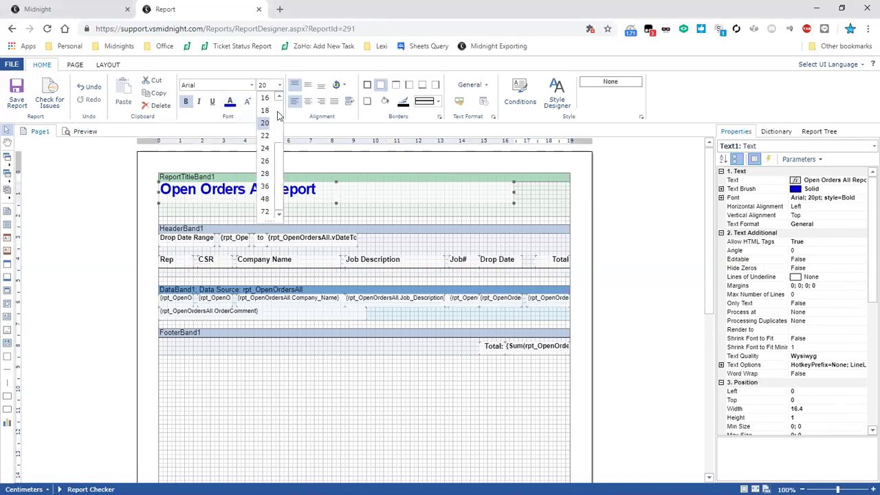
left_click(253, 86)
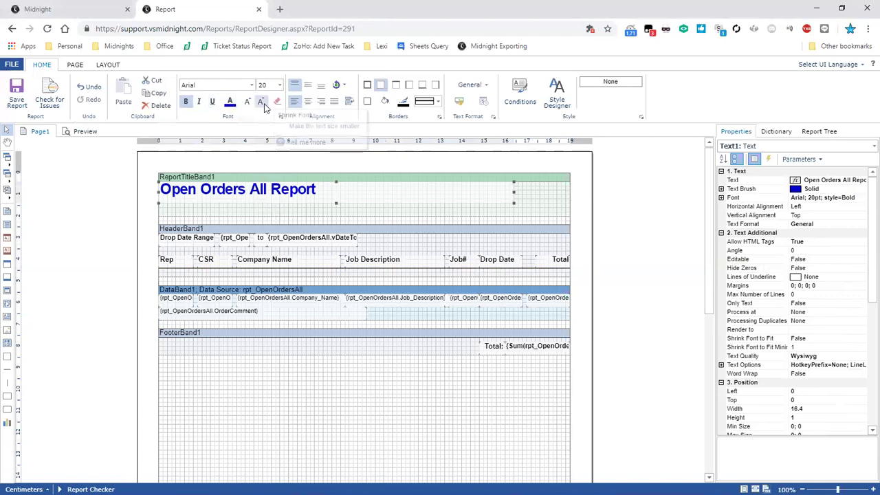
left_click(212, 102)
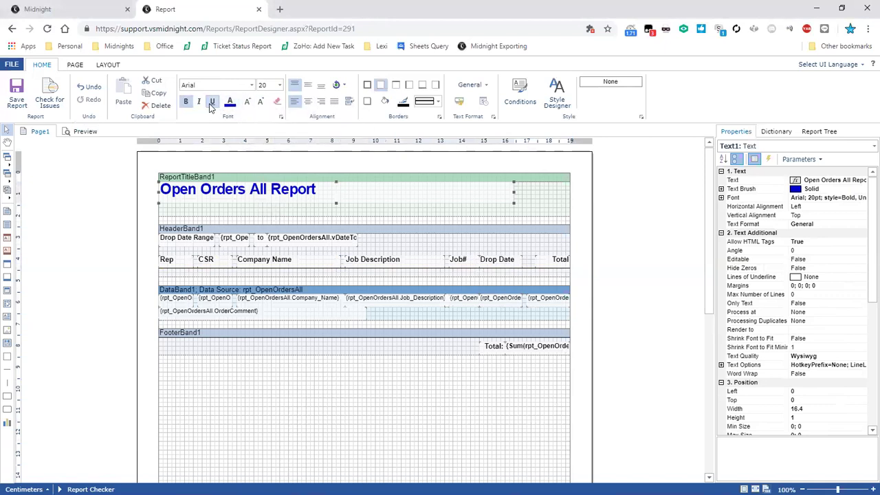
left_click(213, 102)
left_click(249, 87)
left_click(252, 89)
- Select the title together with header texts below it, try center and bottom alignment, and restore left and top alignment
key("shift+Down")
key("shift+Down")
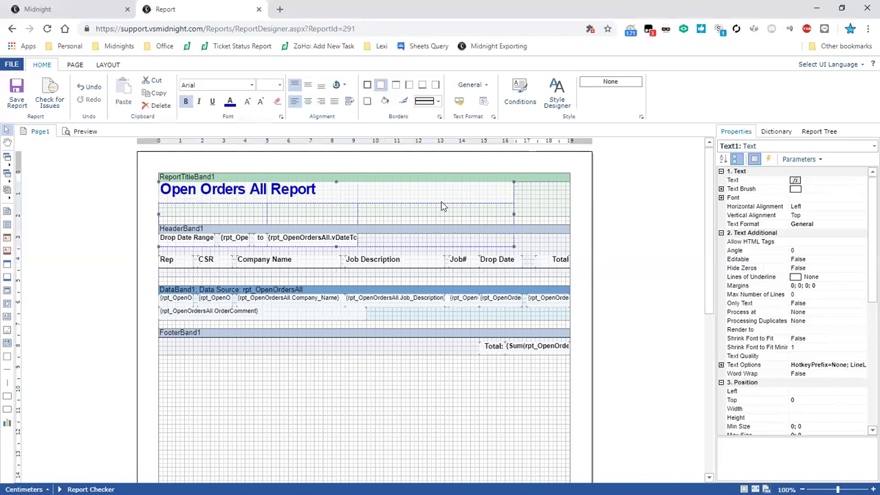
key("shift+Right")
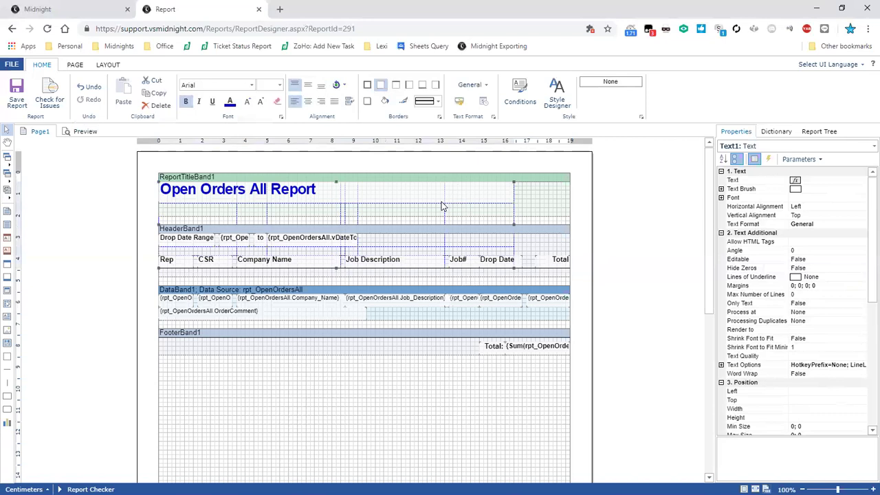
left_click(308, 101)
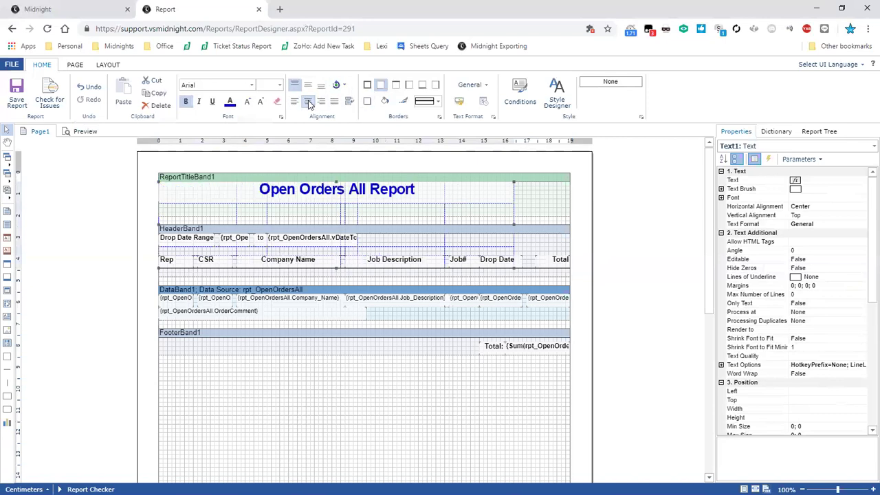
left_click(322, 84)
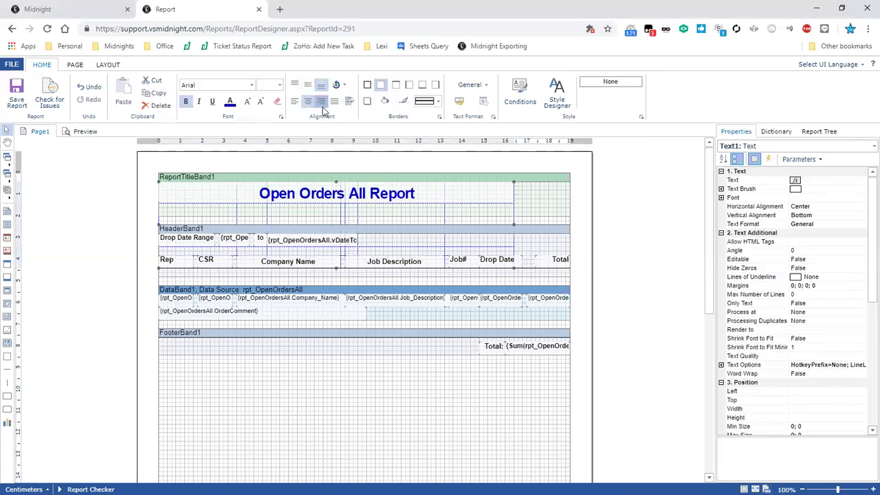
left_click(322, 102)
left_click(294, 101)
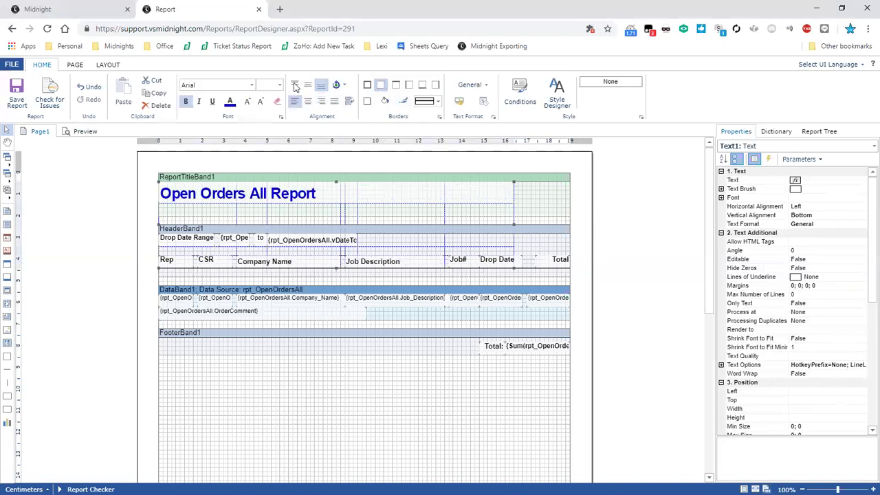
left_click(295, 86)
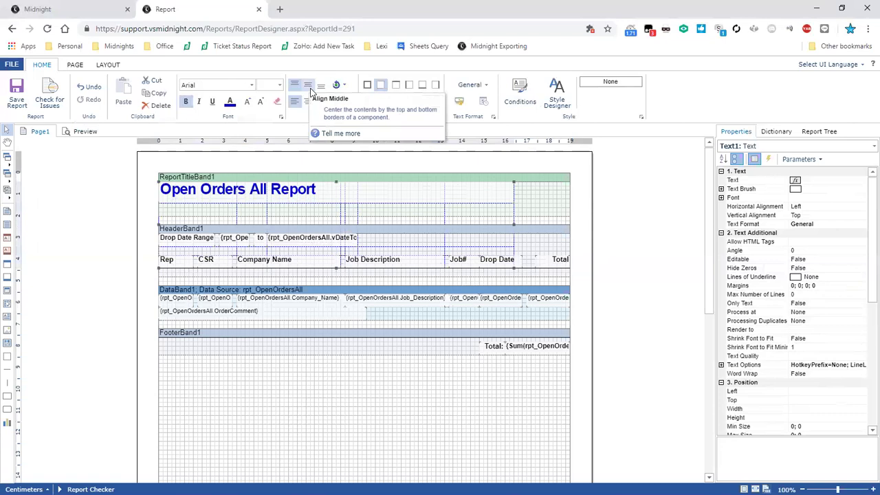
- Try centering only the Open Orders All Report title, compare its Horizontal Alignment property, and set it back to left
left_click(813, 206)
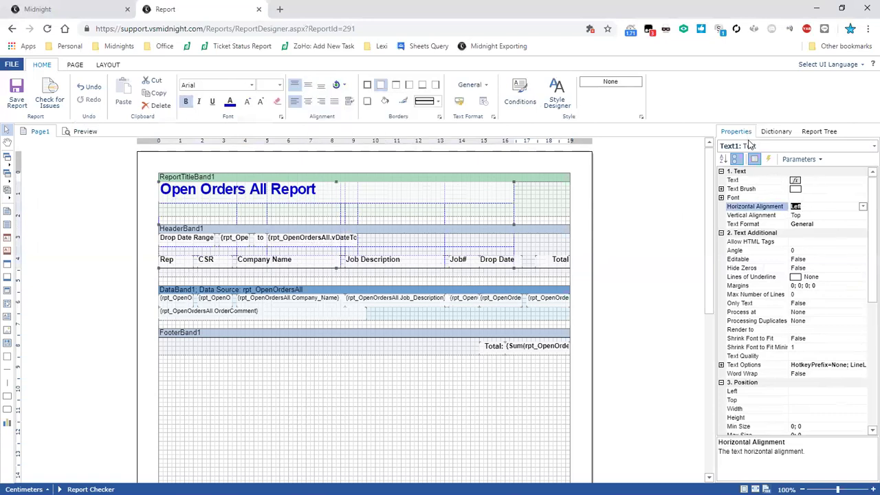
left_click(477, 190)
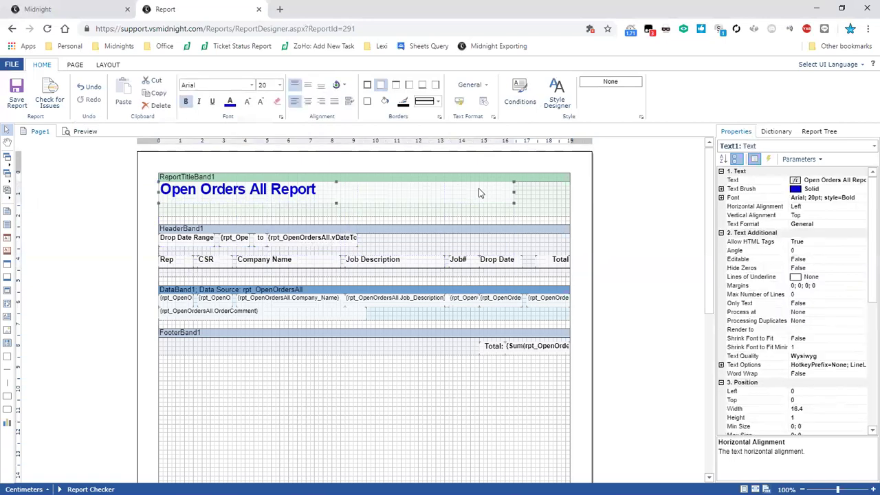
left_click(803, 206)
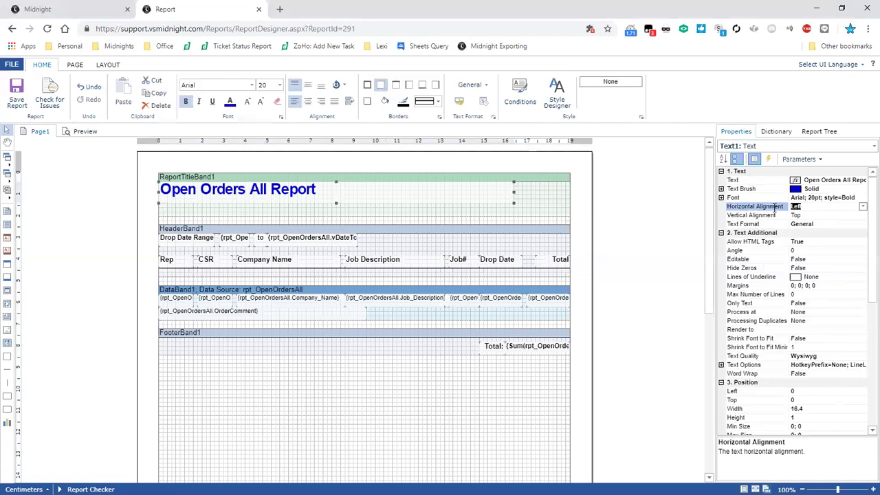
left_click(542, 185)
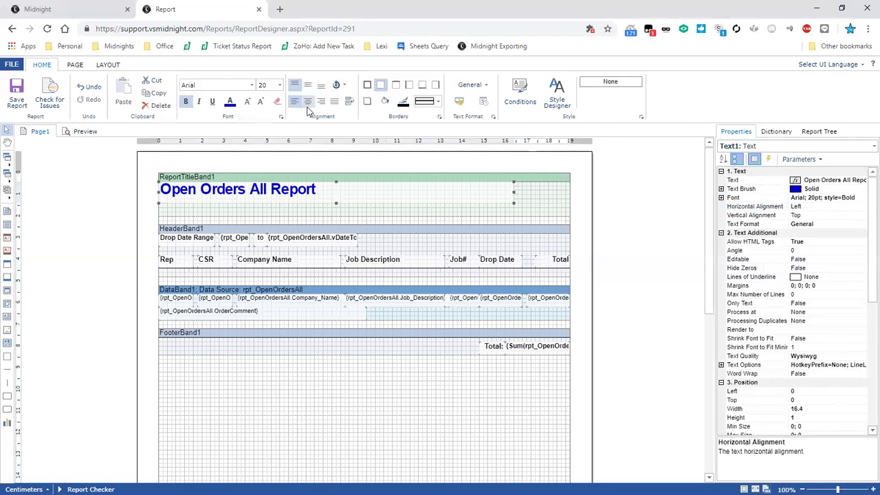
left_click(308, 101)
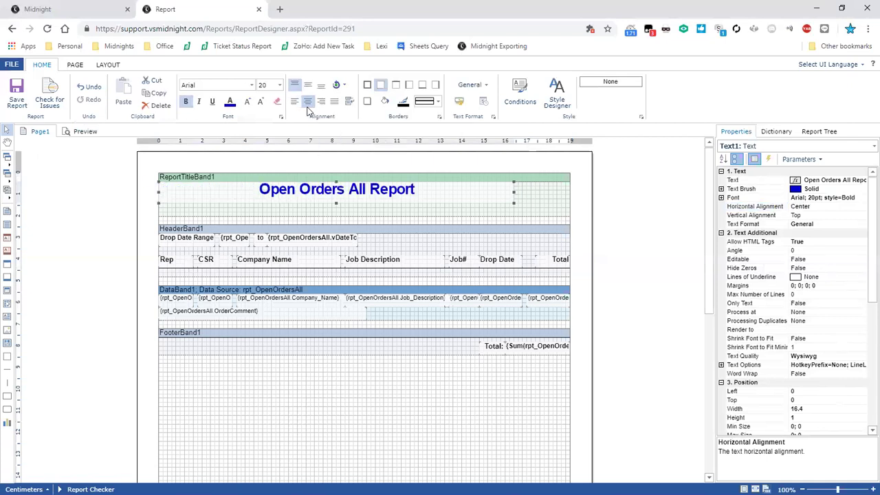
left_click(817, 207)
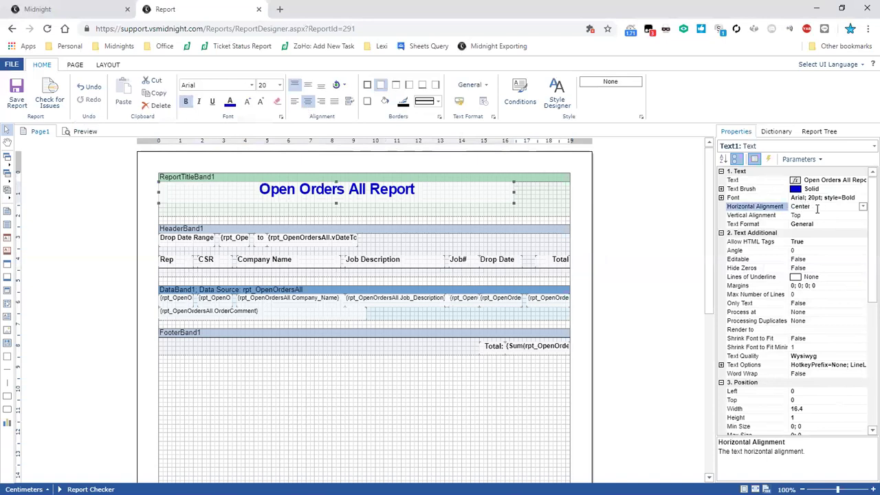
left_click(456, 188)
left_click(293, 102)
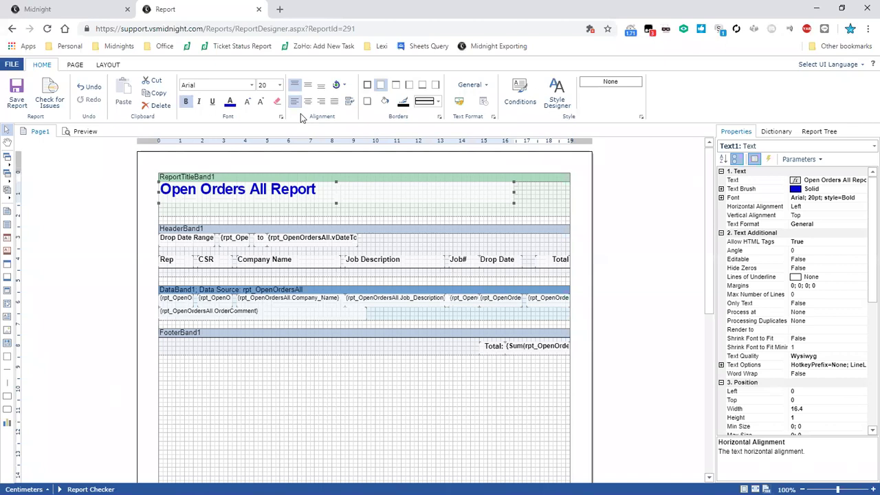
- Select the Drop Date Range and Rep labels in the header band together and set their text color to red
key("Escape")
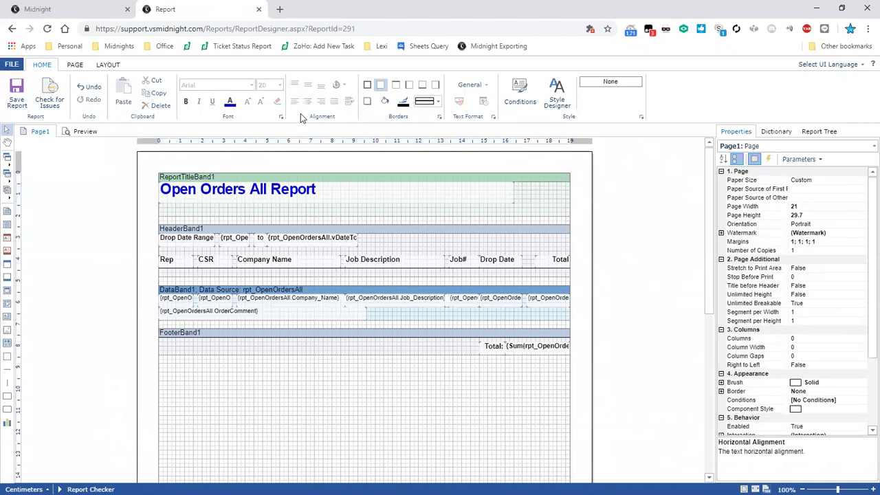
key("Tab")
left_click(187, 238, "ctrl")
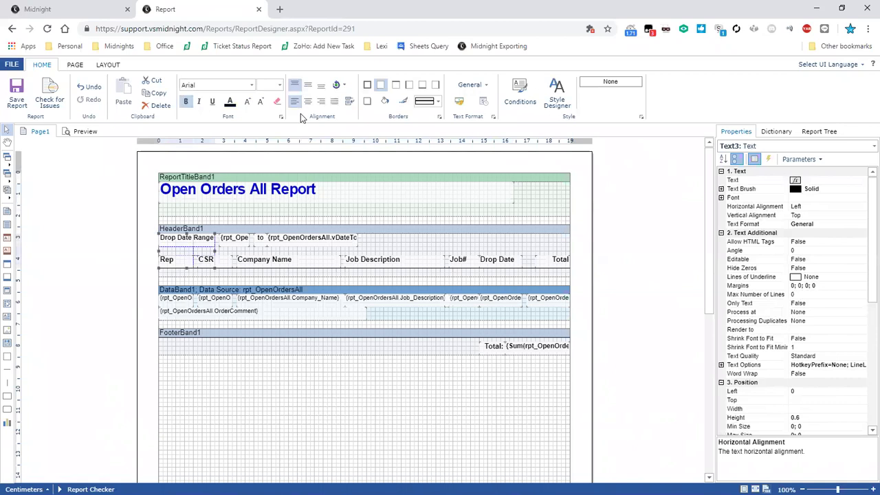
mouse_move(187, 238)
left_mouse_down()
mouse_move(290, 230)
mouse_move(238, 244)
mouse_move(187, 238)
left_mouse_up()
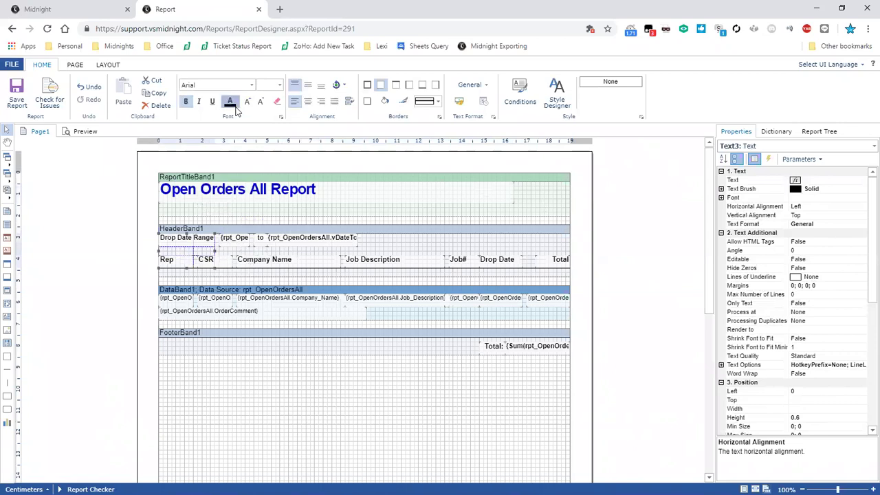
left_click(236, 111)
left_click(235, 182)
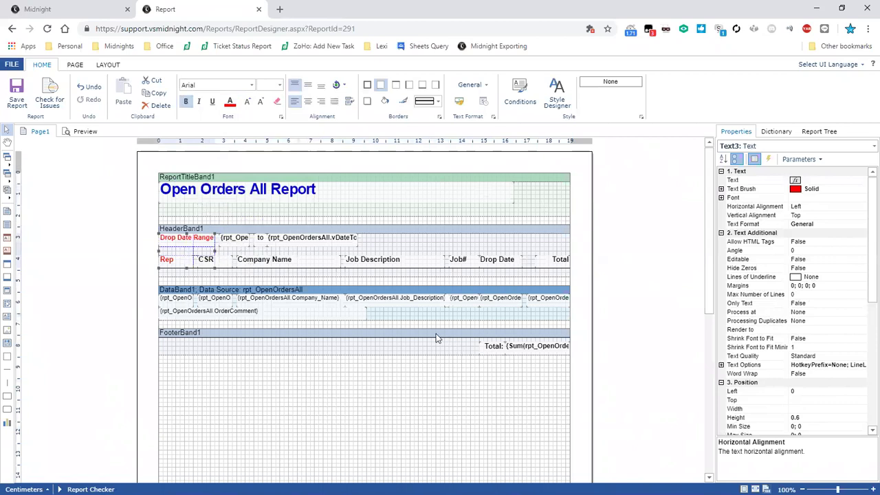
- Change the text of the Company Name column header to Customer
left_click(265, 260)
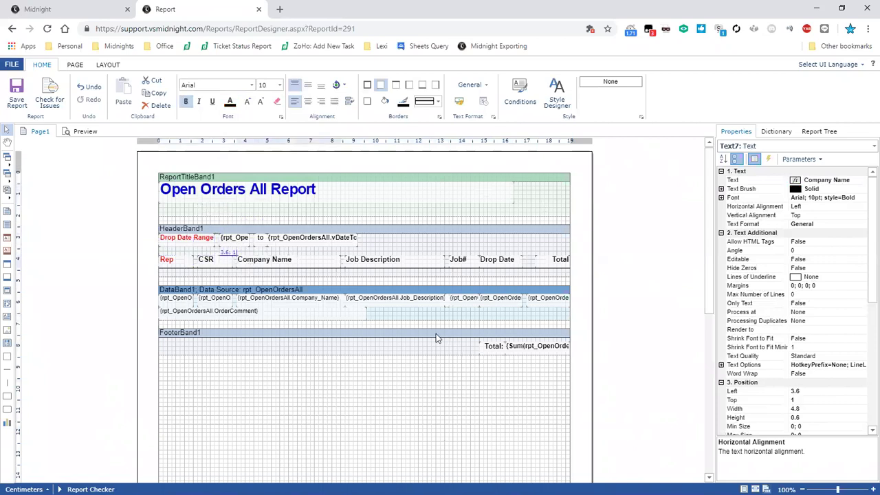
double_click(264, 260)
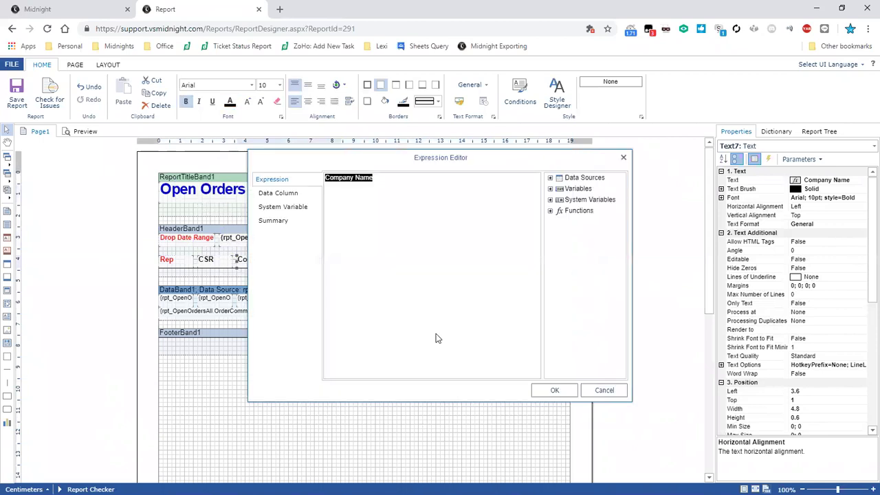
triple_click(435, 176)
key("BackSpace")
type("Customer")
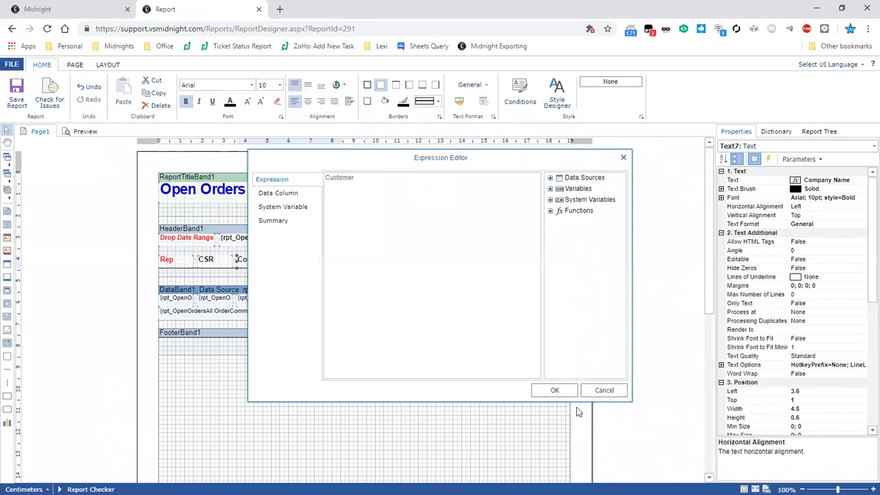
left_click(547, 392)
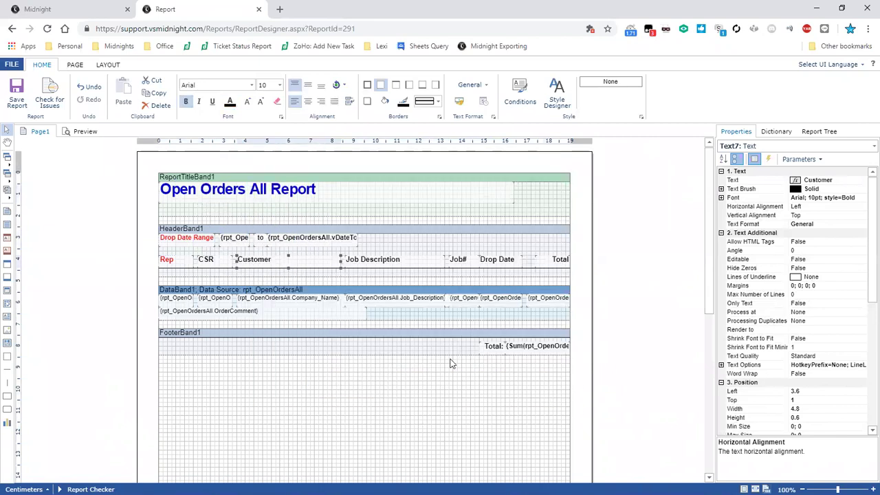
- Examine the Company_Name data field's expression and its linked data column, and close the editor without changes
double_click(289, 298)
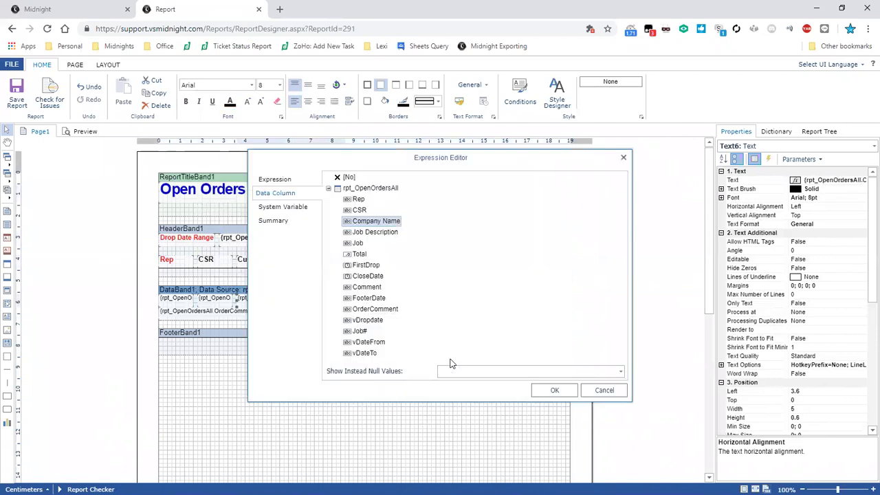
left_click(275, 180)
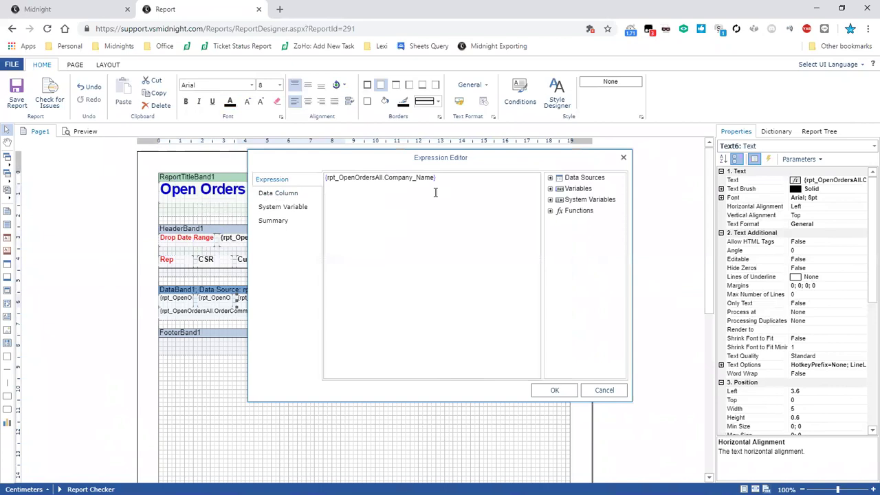
left_click(278, 193)
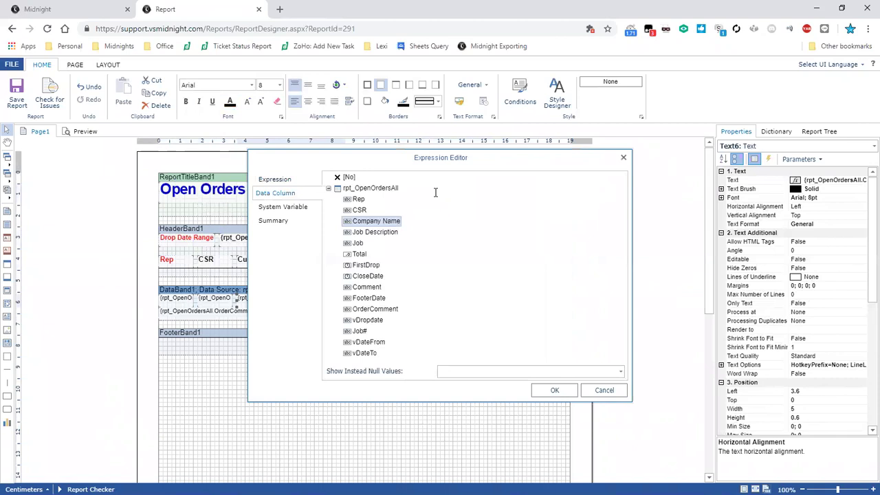
left_click(602, 391)
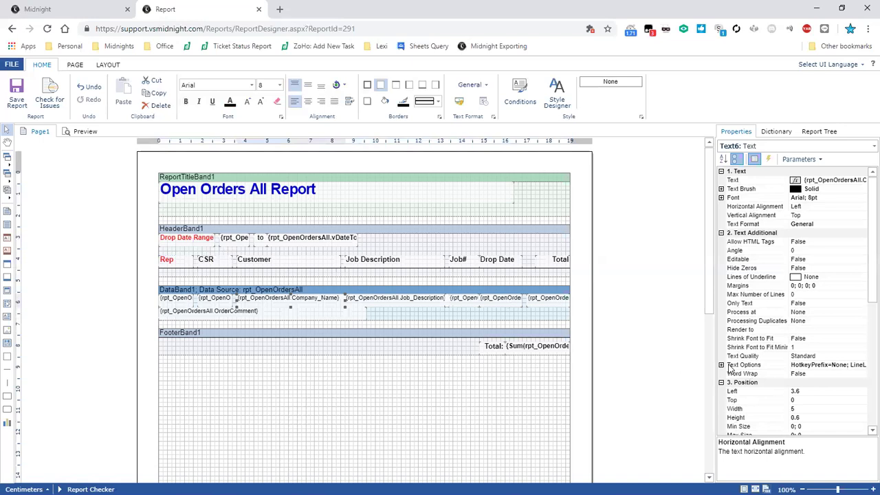
- Inspect the Left position property of the Company_Name data field and deselect the field
scroll(794, 323, "down", 3)
left_click(796, 312)
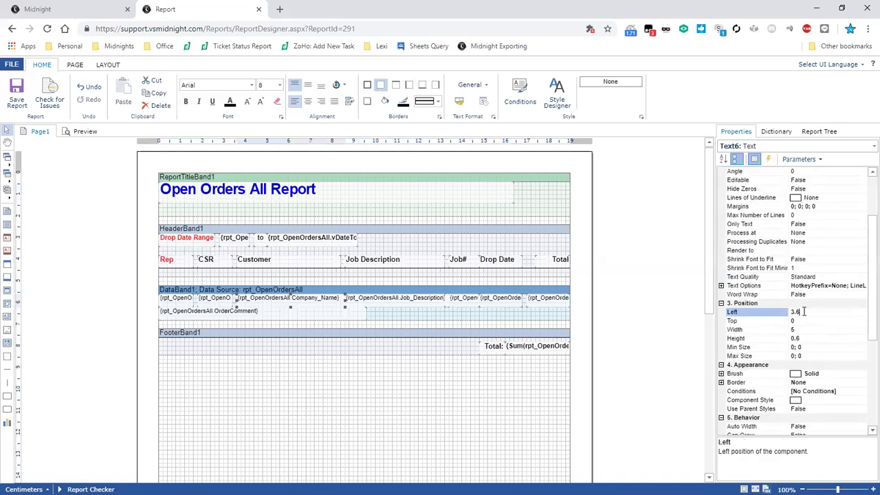
key("Return")
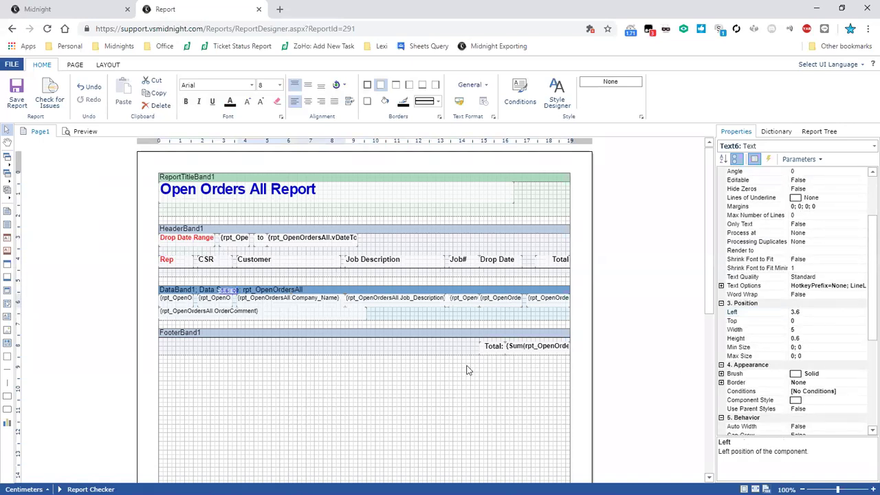
key("Left")
left_click(793, 313)
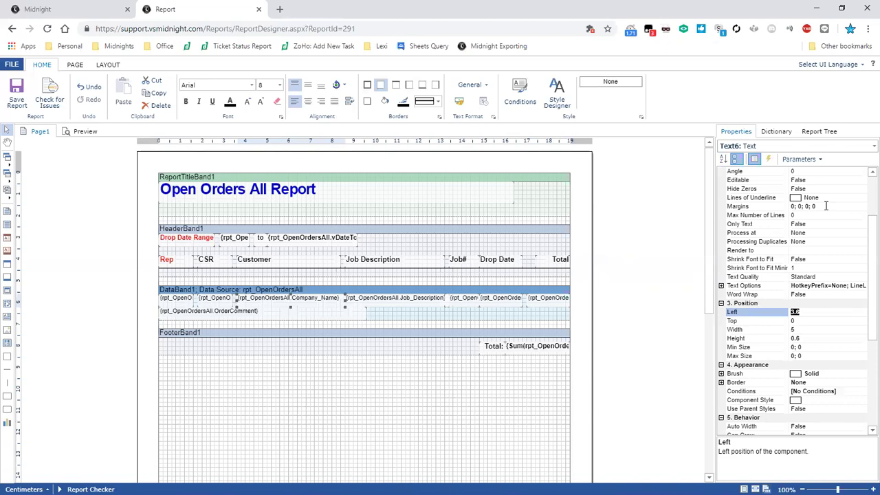
left_click(587, 392)
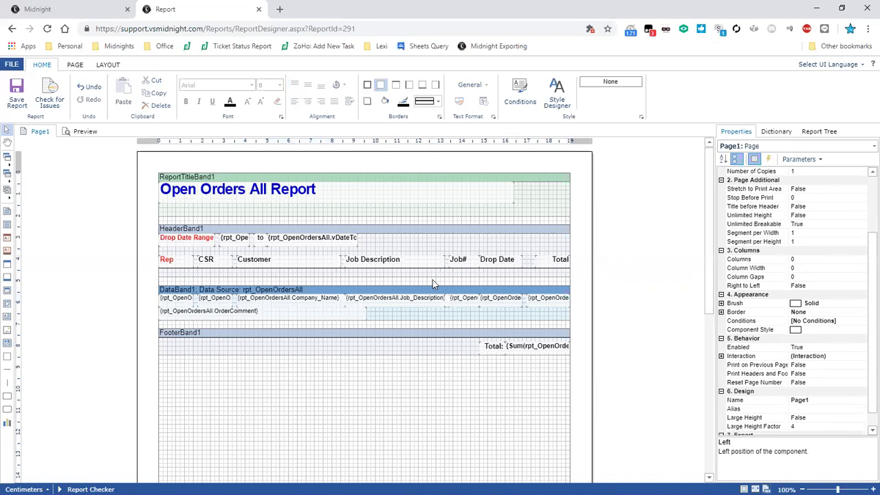
- Look over the page properties and the available paper sizes for the report without choosing one
left_click(74, 65)
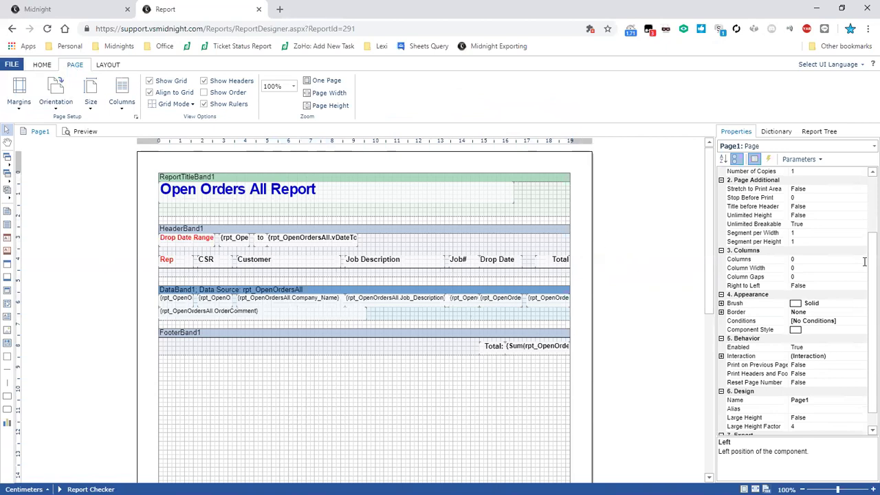
scroll(865, 262, "up", 3)
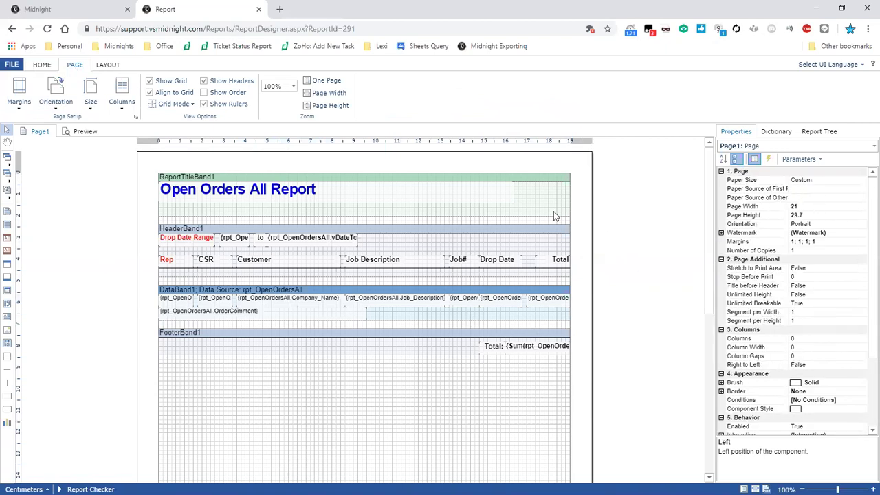
left_click(84, 111)
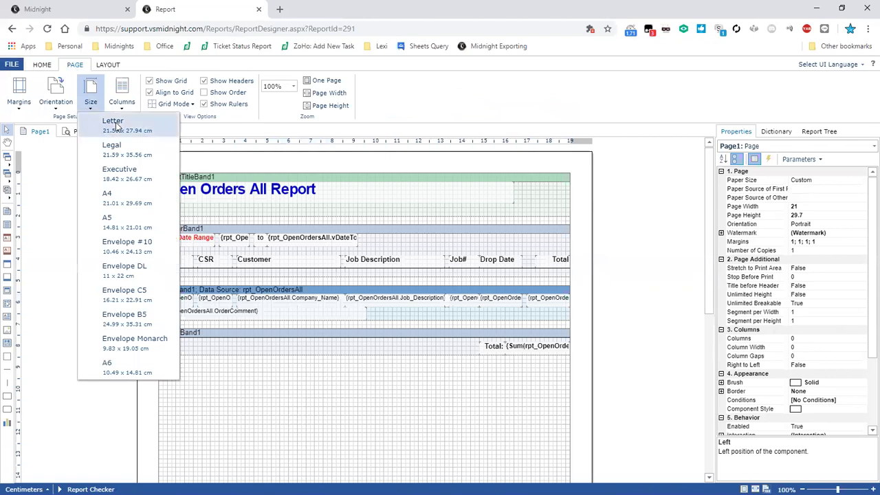
left_click(569, 198)
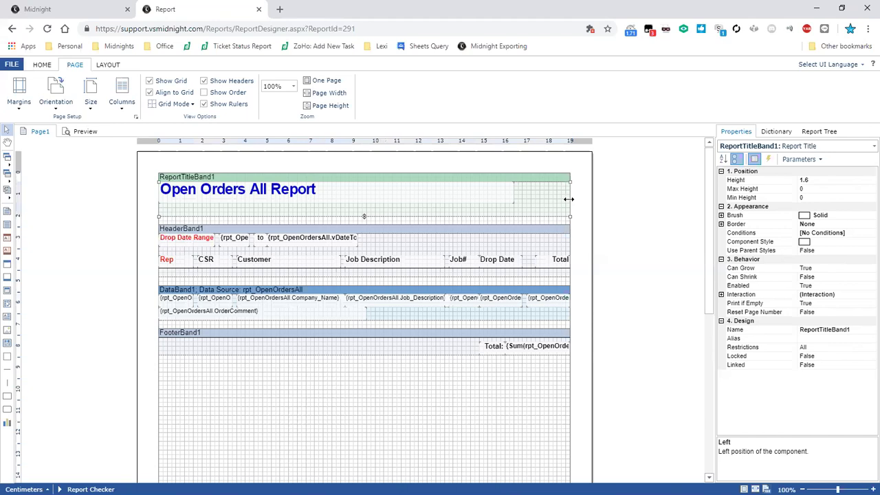
- Try disabling FooterBand1 through its Enabled property and set it back to True
left_click(445, 327)
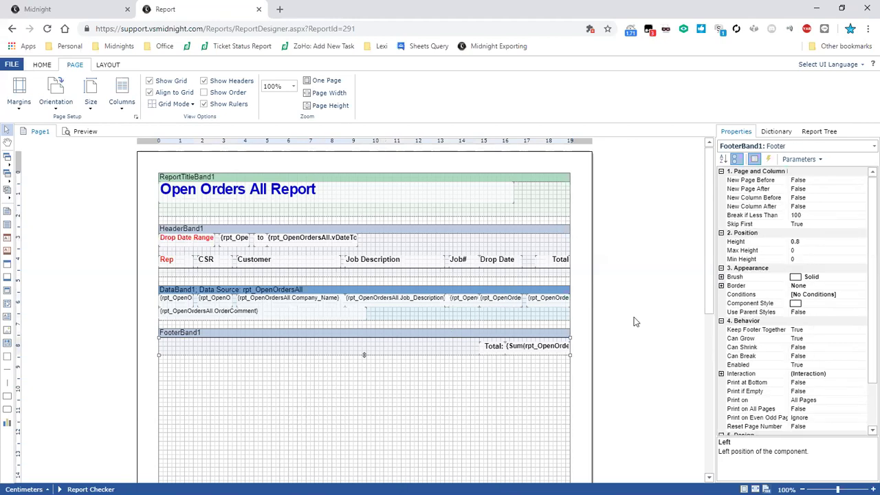
scroll(722, 332, "down", 2)
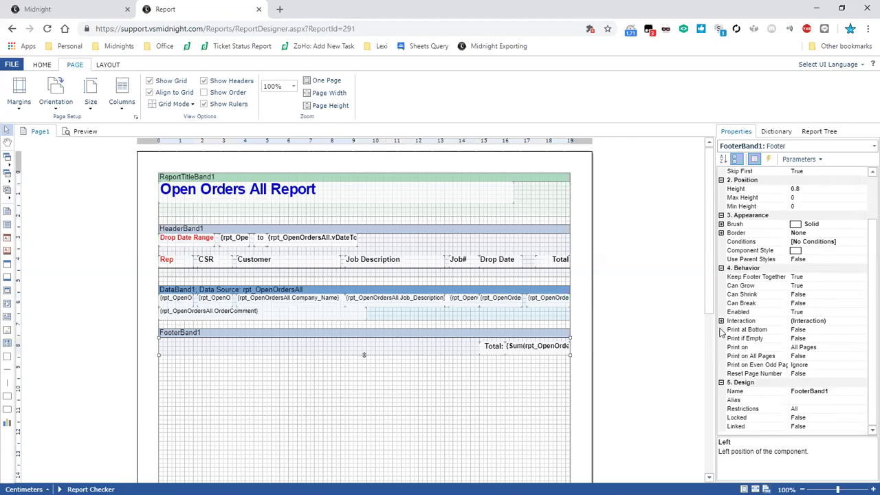
left_click(800, 311)
left_click(807, 313)
double_click(807, 312)
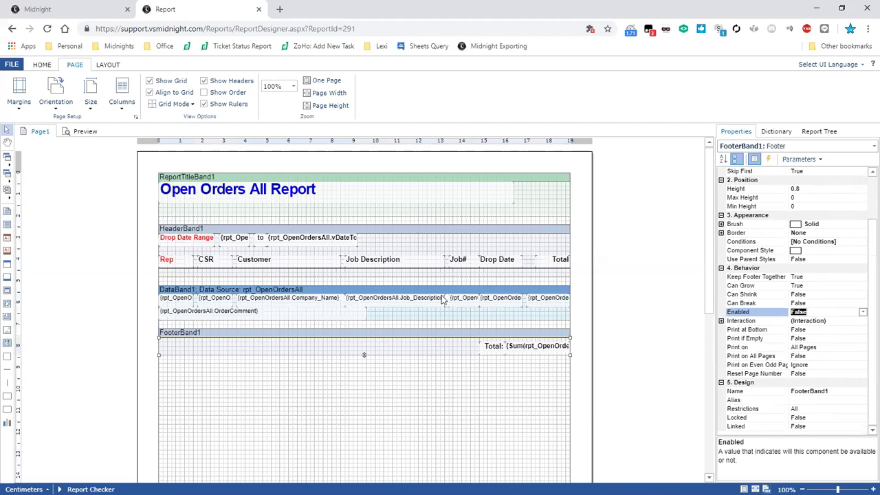
left_click(863, 312)
left_click(847, 333)
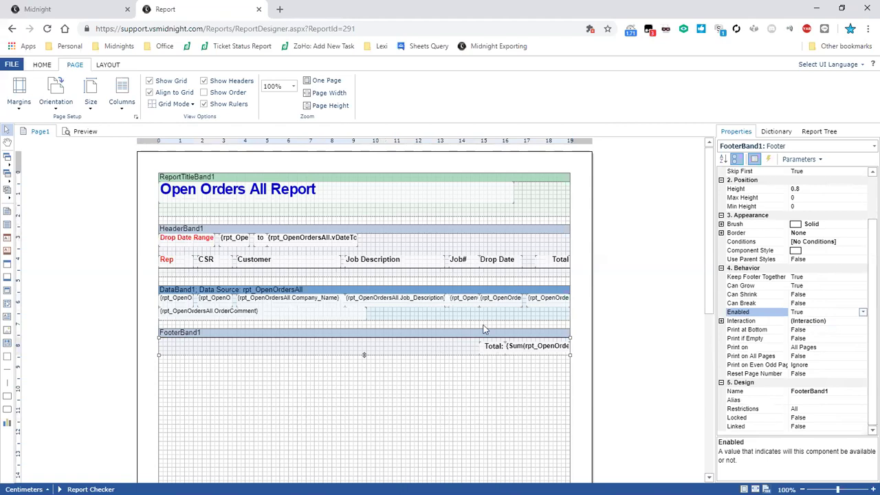
- Add the literal text "Description: " in front of the Job_Description field in its data band expression
double_click(443, 303)
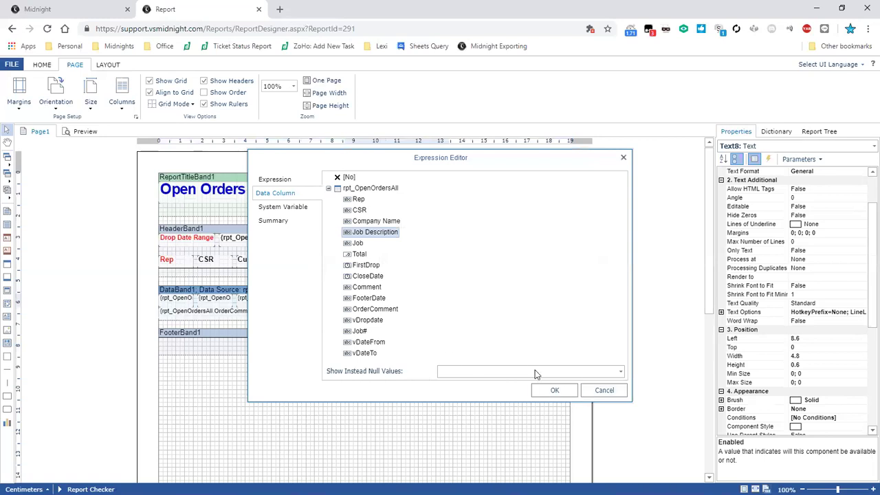
left_click(275, 180)
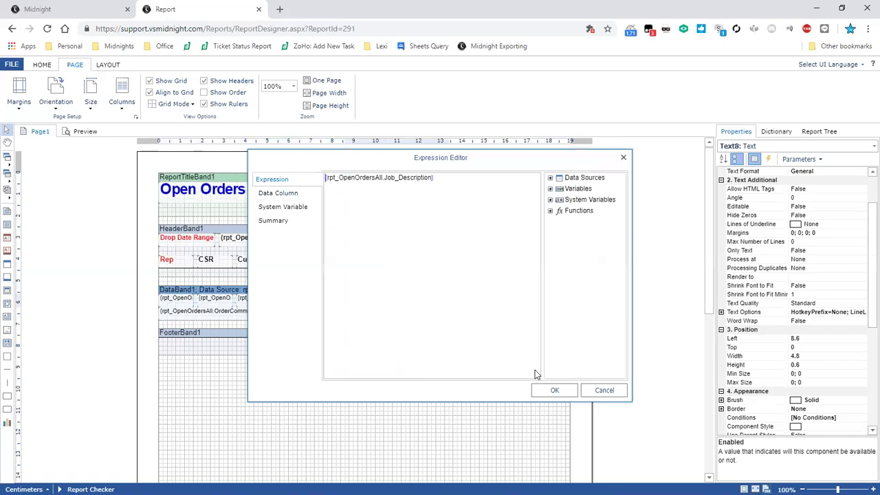
type("Descrip")
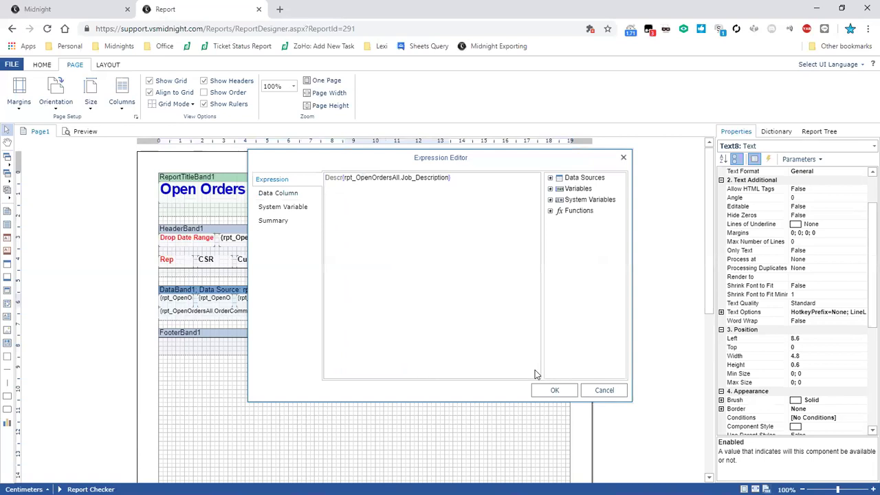
type("tion:")
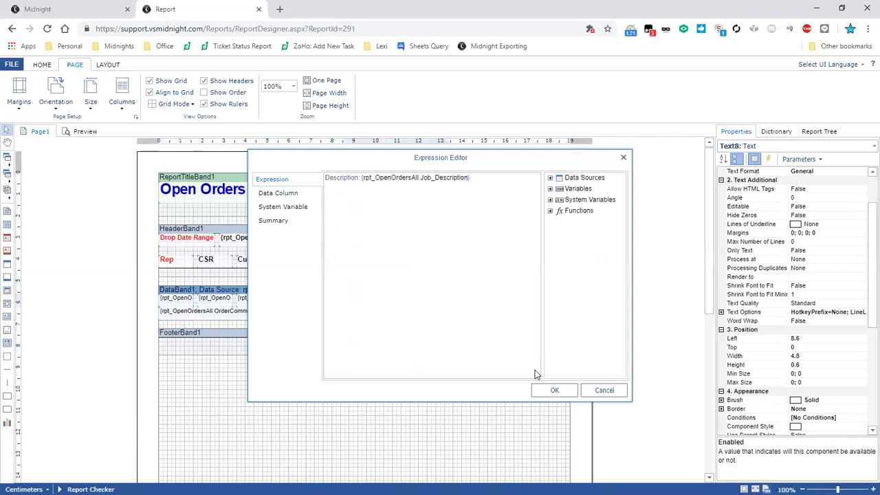
- Try the Description: label inside the curly braces of the Job_Description expression, delete the label, and undo the deletion
left_click(472, 180)
key("shift+Left")
key("shift+Left")
key("shift+Left")
key("shift+Left")
key("shift+Left")
key("shift+Left")
key("shift+Left")
key("shift+Left")
key("shift+Left")
key("shift+Left")
key("shift+Left")
key("shift+Left")
key("Right")
left_click_drag(435, 179, 469, 206)
left_click(468, 206)
key("shift+Left")
key("shift+Left")
key("shift+Left")
key("shift+Left")
key("shift+Left")
key("shift+Left")
key("shift+Left")
key("shift+Left")
key("shift+Left")
key("shift+Left")
key("shift+Left")
key("shift+Left")
key("shift+Left")
key("BackSpace")
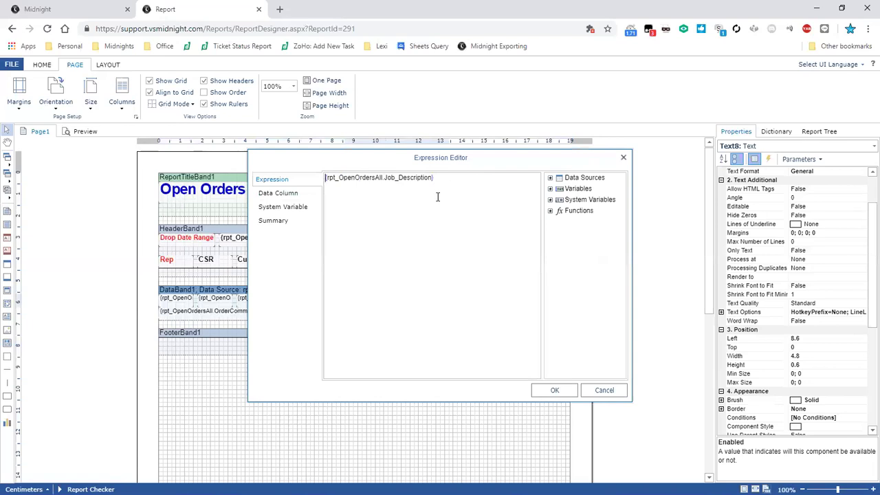
key("ctrl+z")
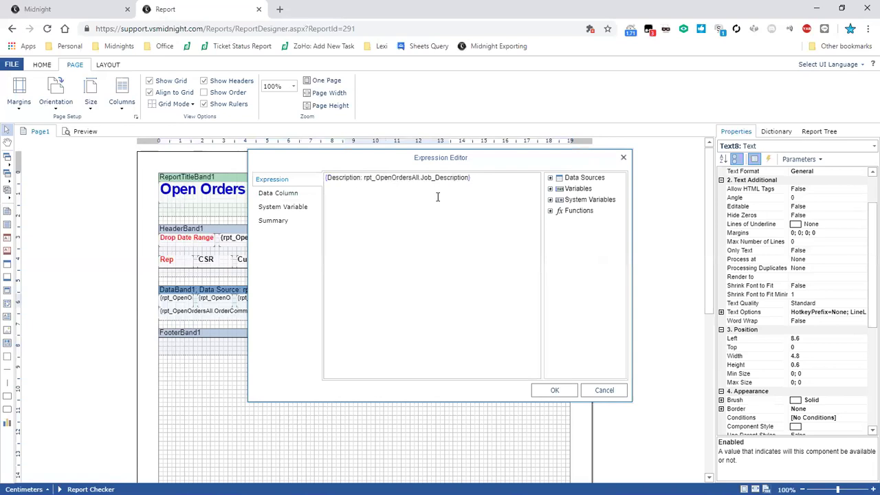
- Highlight everything between the curly braces of the Job_Description expression
key("shift+Right")
key("shift+Right")
key("shift+Right")
key("shift+Right")
key("shift+Right")
key("shift+Right")
key("shift+Right")
key("shift+Right")
key("shift+Right")
key("shift+Right")
key("shift+Right")
key("shift+Right")
key("shift+Right")
key("shift+Right")
key("shift+Right")
key("shift+Right")
key("shift+Right")
key("shift+Right")
key("shift+Right")
key("shift+Right")
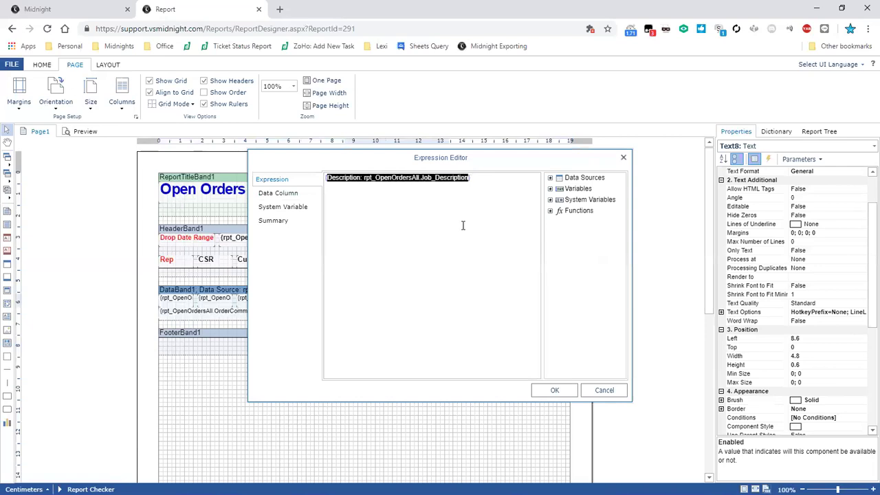
- Delete the Description: label from inside the braces, discard the expression edits, and deselect the Job_Description field
left_click(444, 178)
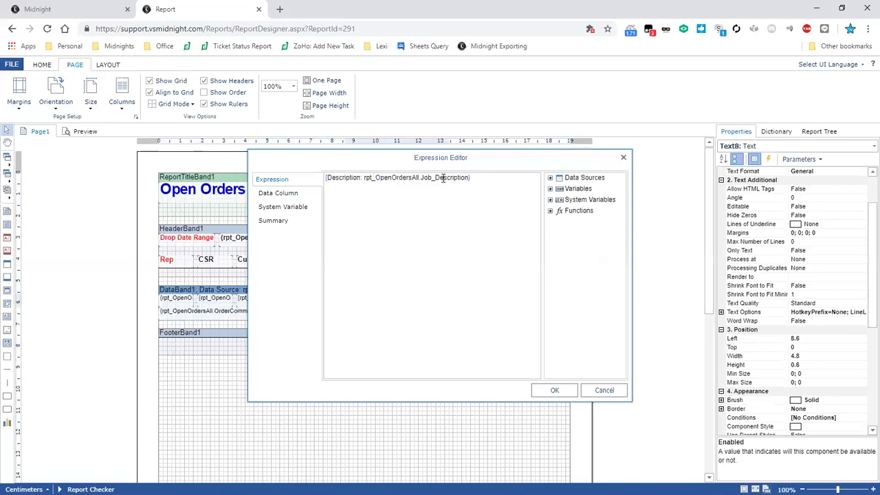
key("shift+Left")
key("shift+Left")
key("shift+Left")
key("shift+Left")
key("shift+Left")
key("shift+Left")
key("shift+Left")
key("shift+Left")
key("shift+Left")
key("shift+Left")
key("shift+Left")
key("shift+Left")
key("shift+Left")
key("shift+Left")
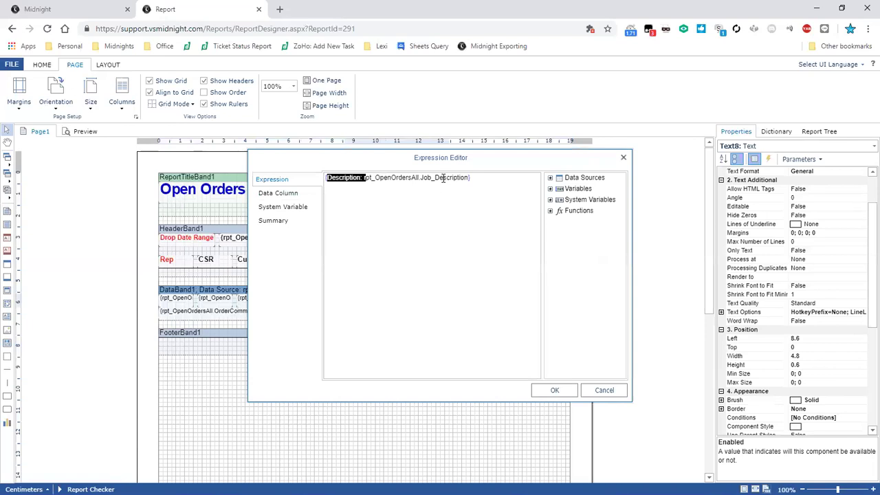
key("BackSpace")
left_click(605, 391)
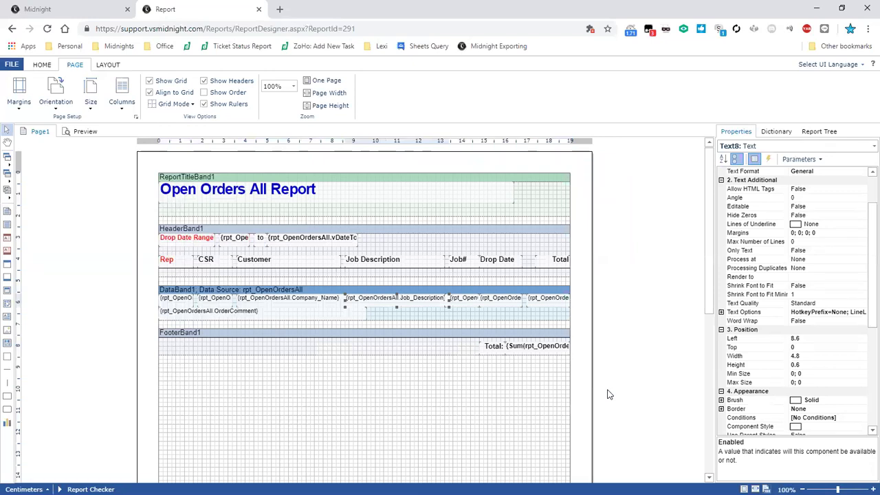
left_click(608, 394)
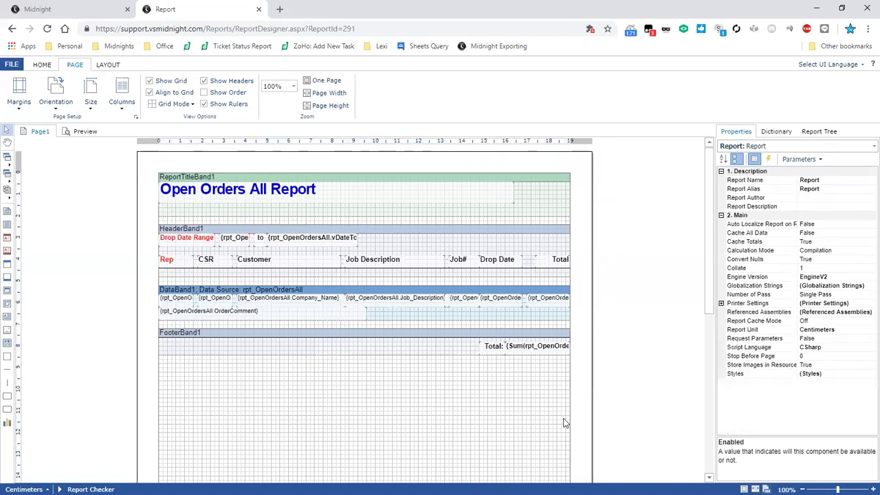
- Open the expression of the total field in FooterBand1 and highlight the Sum function and its rpt_OpenOrdersAll.Total argument
left_click(550, 354)
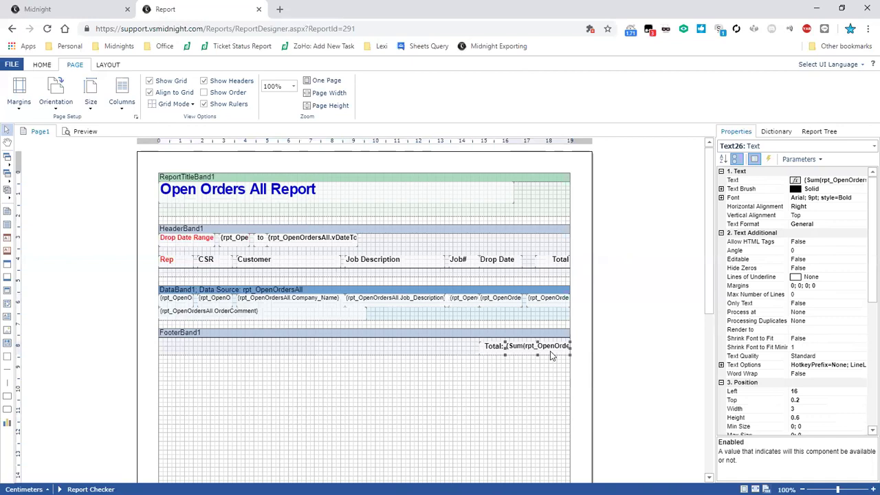
double_click(551, 355)
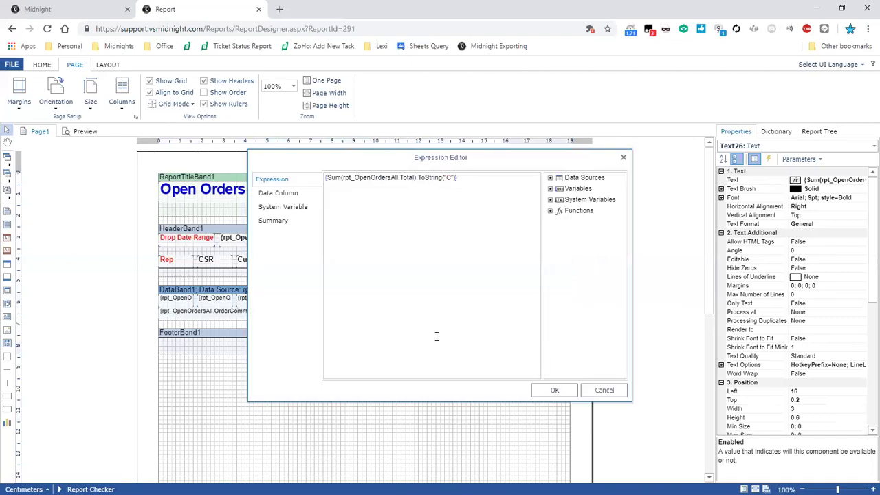
double_click(333, 177)
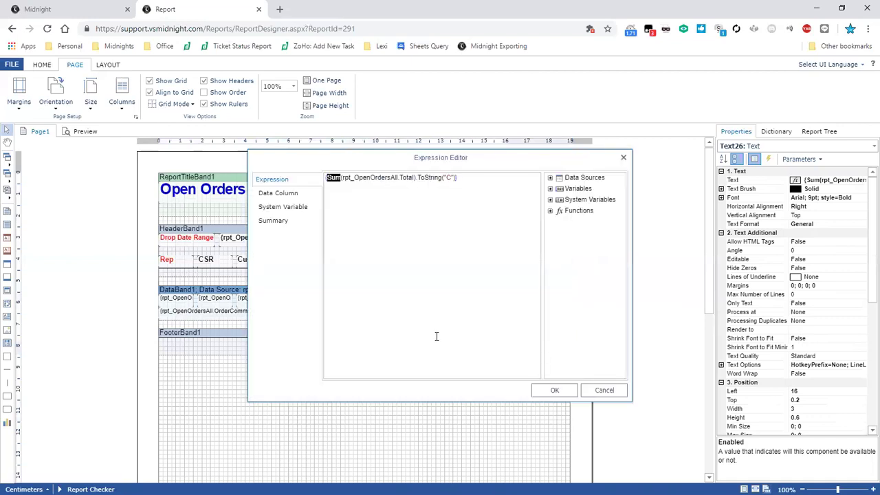
key("Right")
key("Right")
key("ctrl+shift+Right")
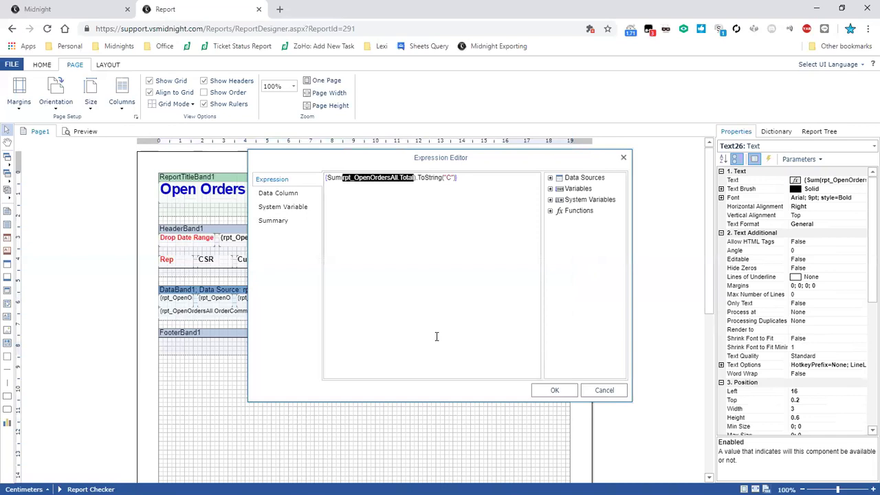
- Highlight the .ToString("C") currency formatting part of the footer total expression and close the editor, keeping the expression
left_click(367, 178)
left_click(416, 177)
left_click_drag(417, 177, 455, 196)
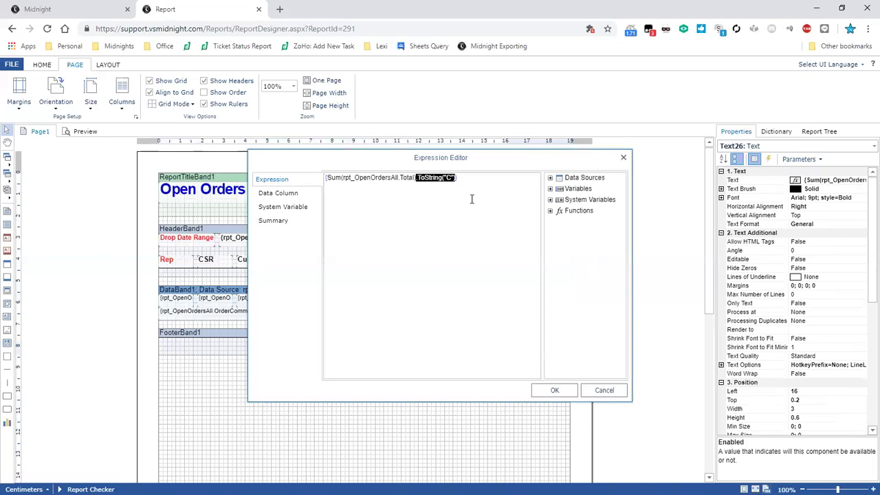
left_click(448, 188)
left_click(555, 390)
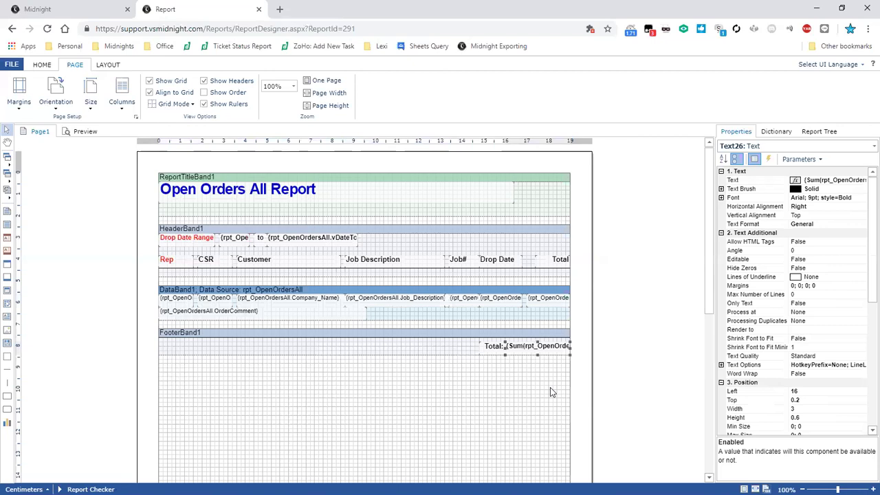
- Reopen the footer total's expression, browse the System Variables in a widened list down to ReportName and Today, and cancel the editor
double_click(508, 352)
left_click(435, 230)
left_click_drag(435, 230, 455, 209)
left_click(455, 209)
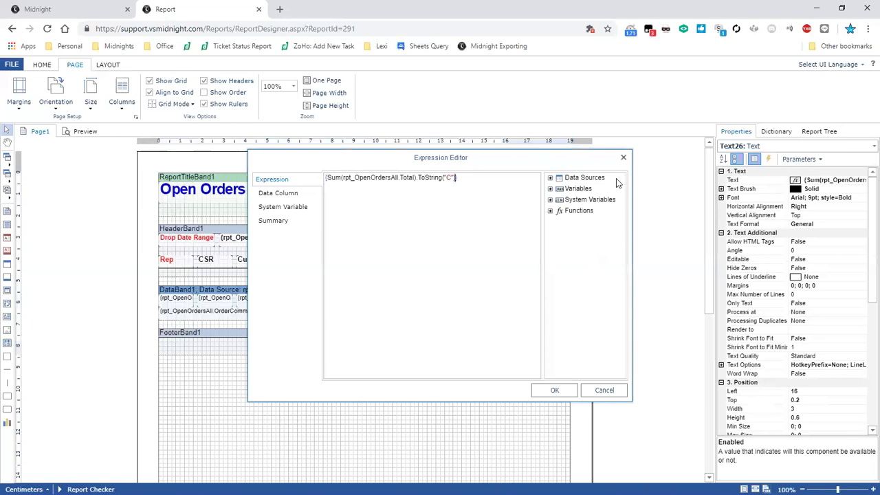
left_click(551, 200)
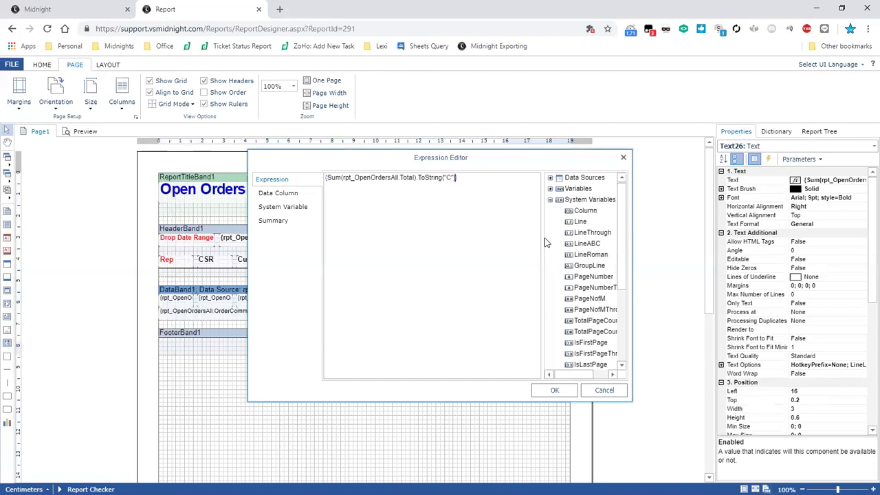
left_click_drag(542, 240, 498, 237)
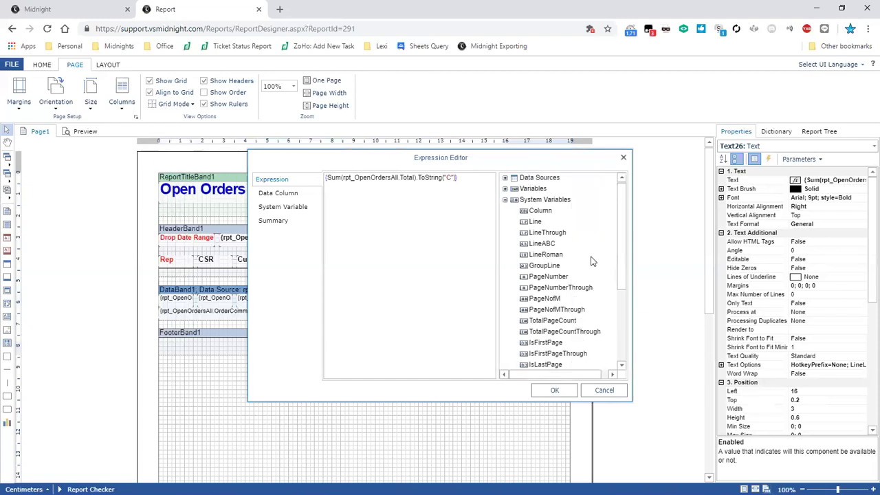
scroll(543, 314, "down", 4)
left_click(564, 321)
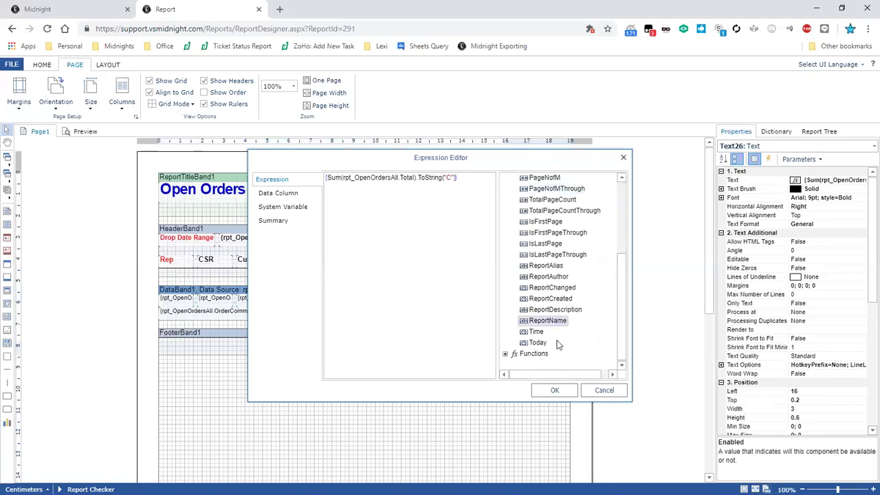
left_click(554, 344)
left_click(602, 391)
- Select the PageNofM field in PageFooterBand1 to examine its use of a system variable
scroll(598, 394, "down", 10)
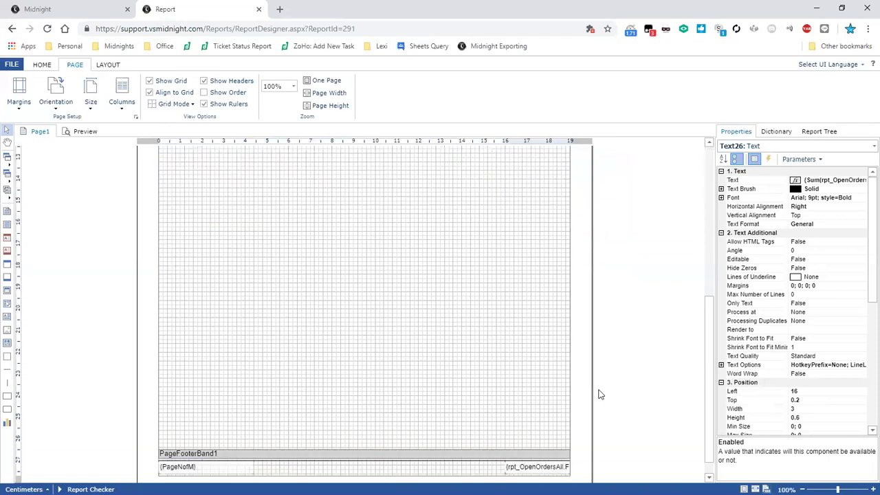
left_click(234, 470)
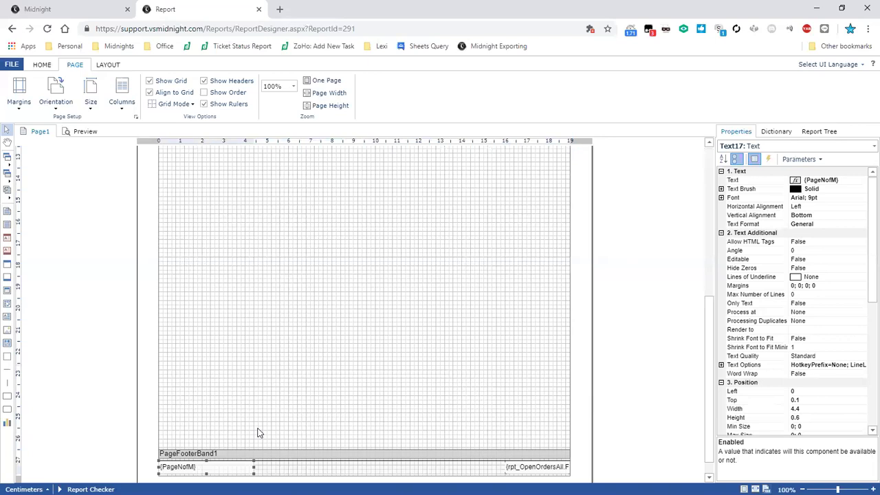
scroll(258, 433, "up", 10)
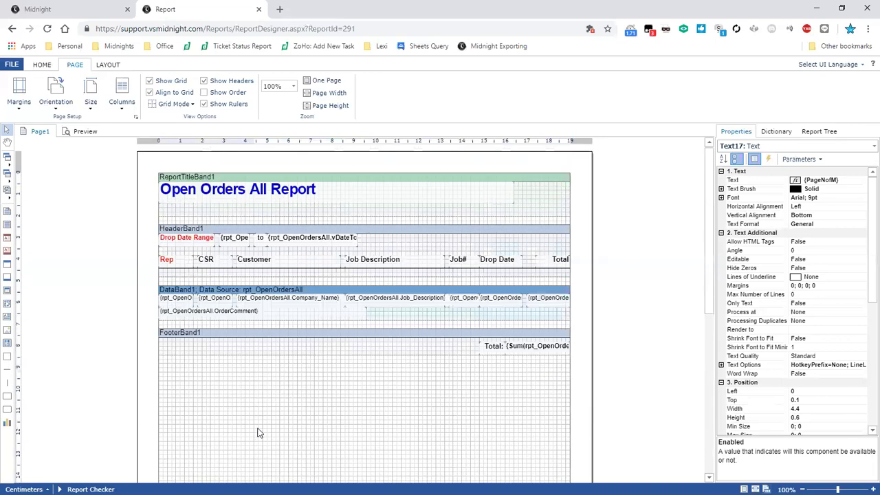
- Save the report and exit the report designer
left_click(42, 64)
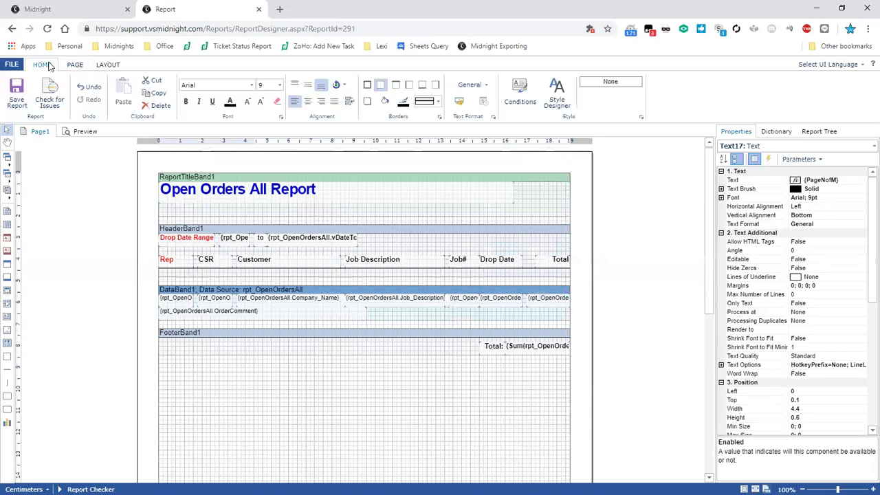
left_click(12, 65)
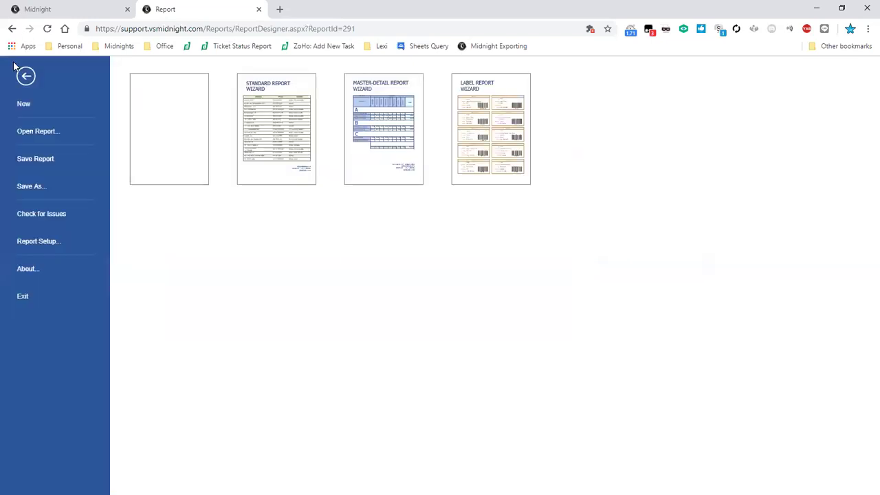
left_click(53, 156)
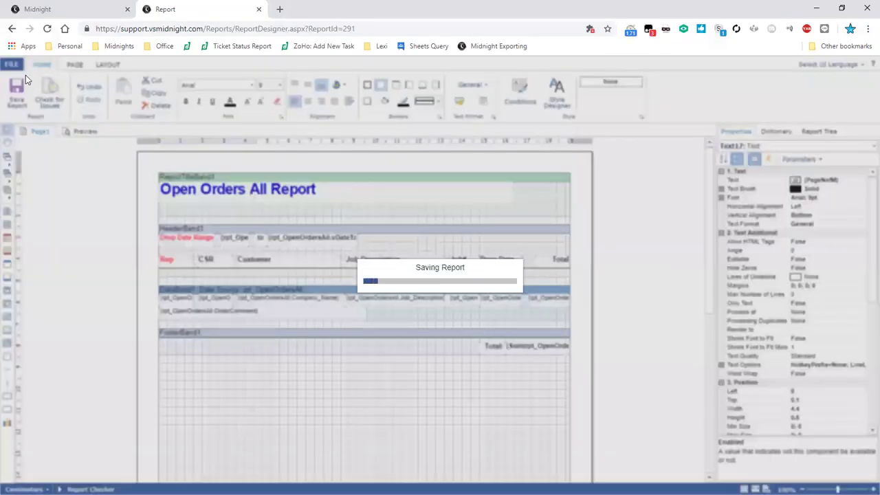
left_click(49, 301)
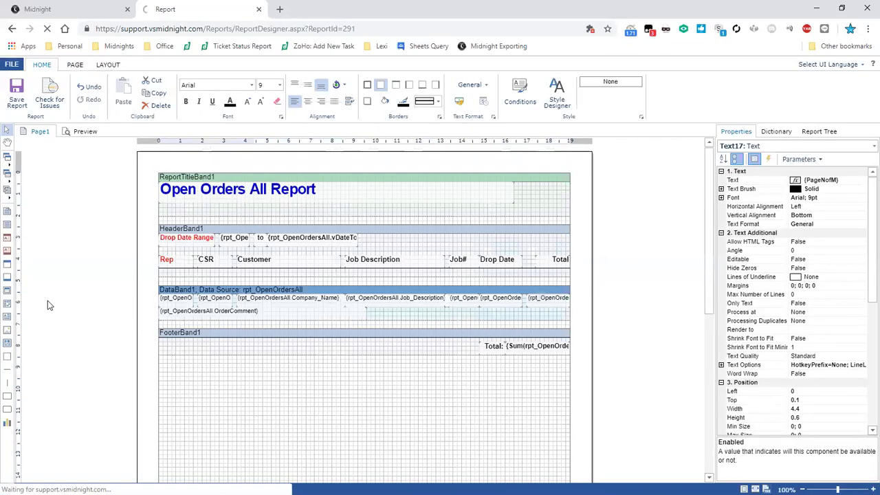